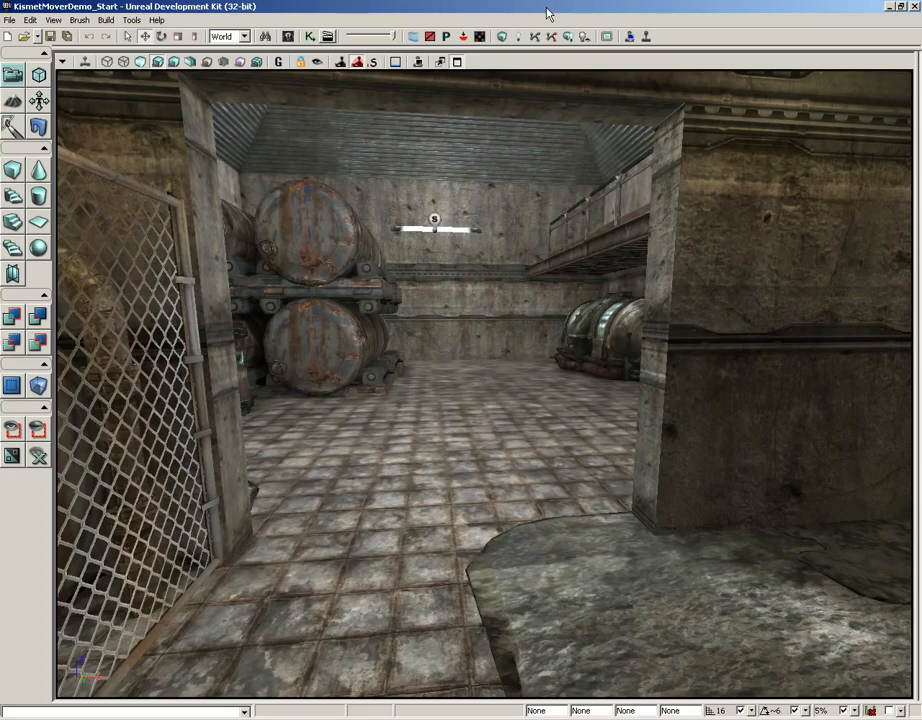
Choose the S_LT_Bridge_SM_Bridgepanel01e static mesh in the Content Browser and return to the level
left_click_drag(495, 340, 469, 66)
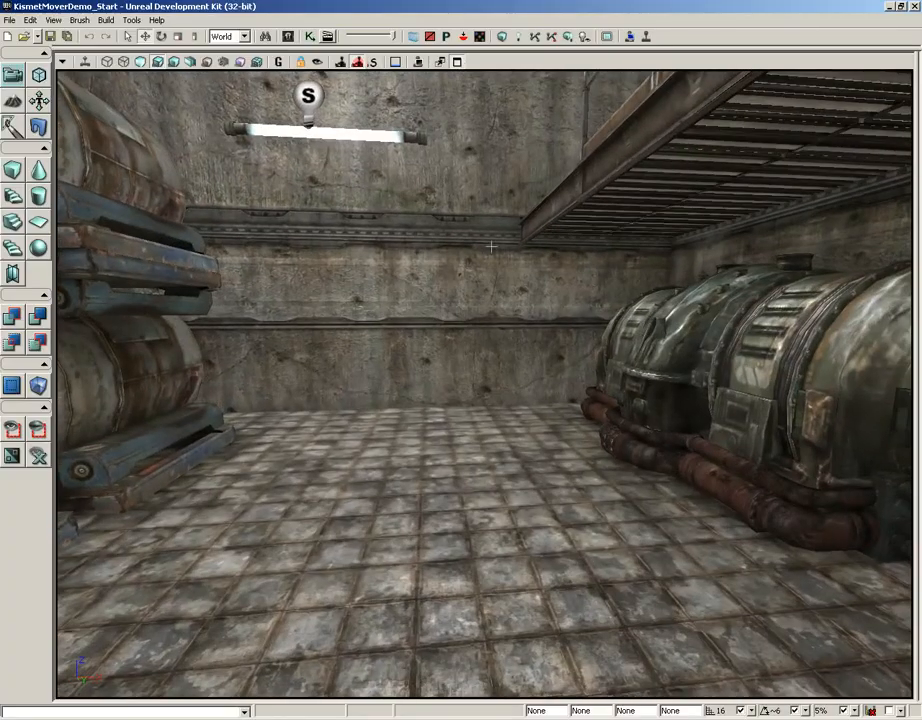
left_click(288, 36)
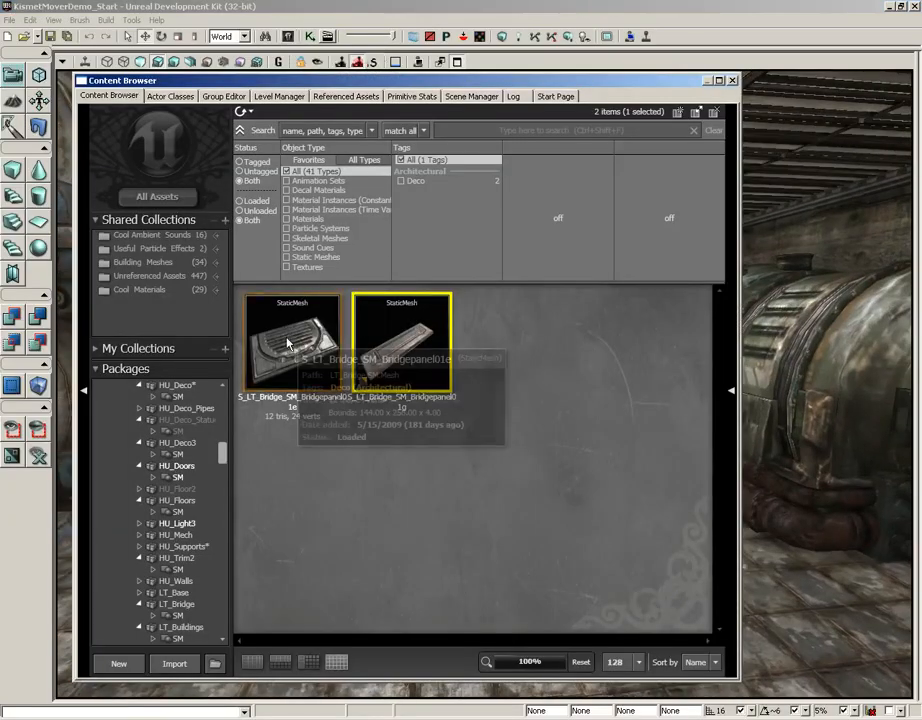
left_click(262, 368)
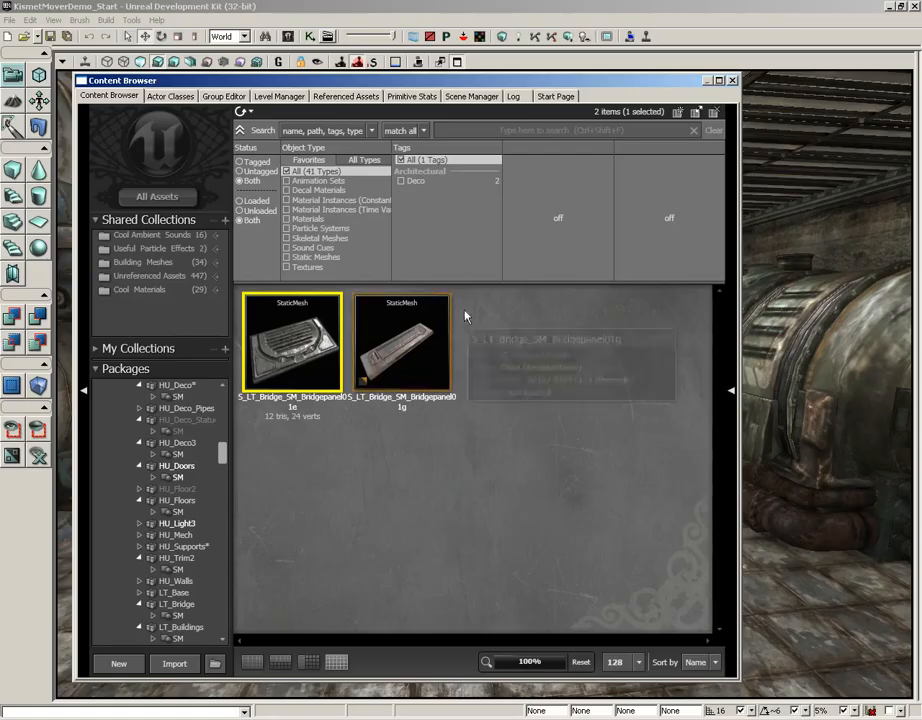
left_click(732, 80)
Add a mover using the chosen bridge panel mesh on the floor near the room's back wall
right_click_drag(568, 358, 564, 392)
left_click_drag(564, 392, 562, 262)
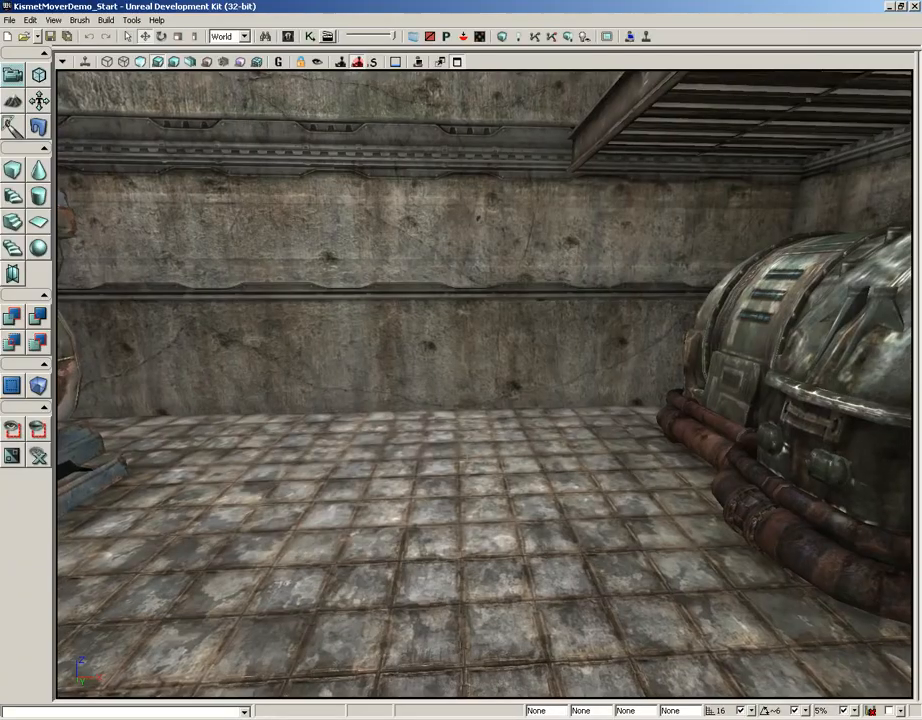
right_click(442, 428)
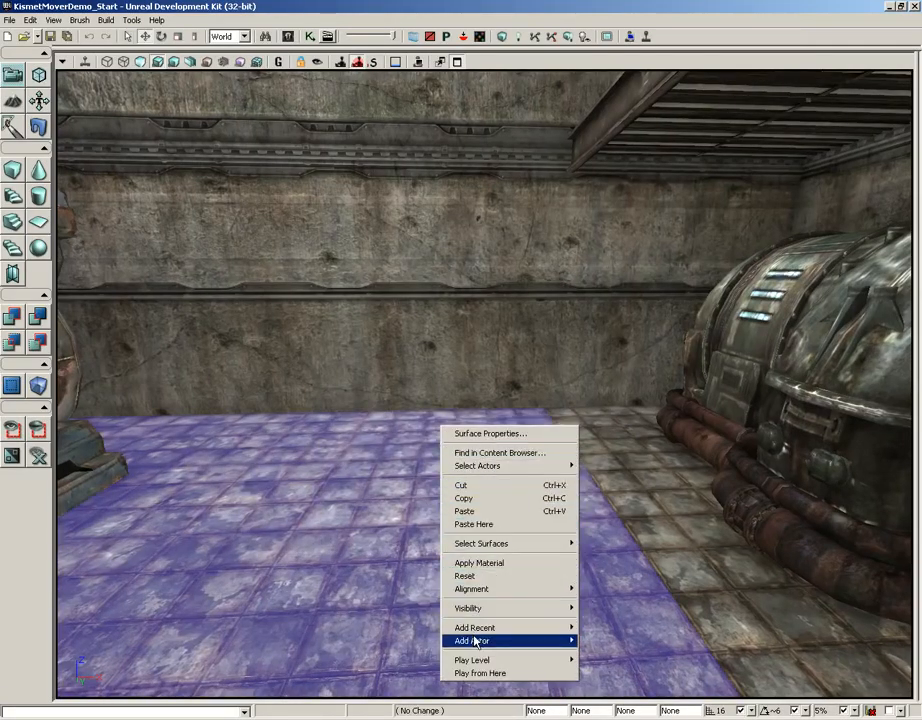
mouse_move(465, 641)
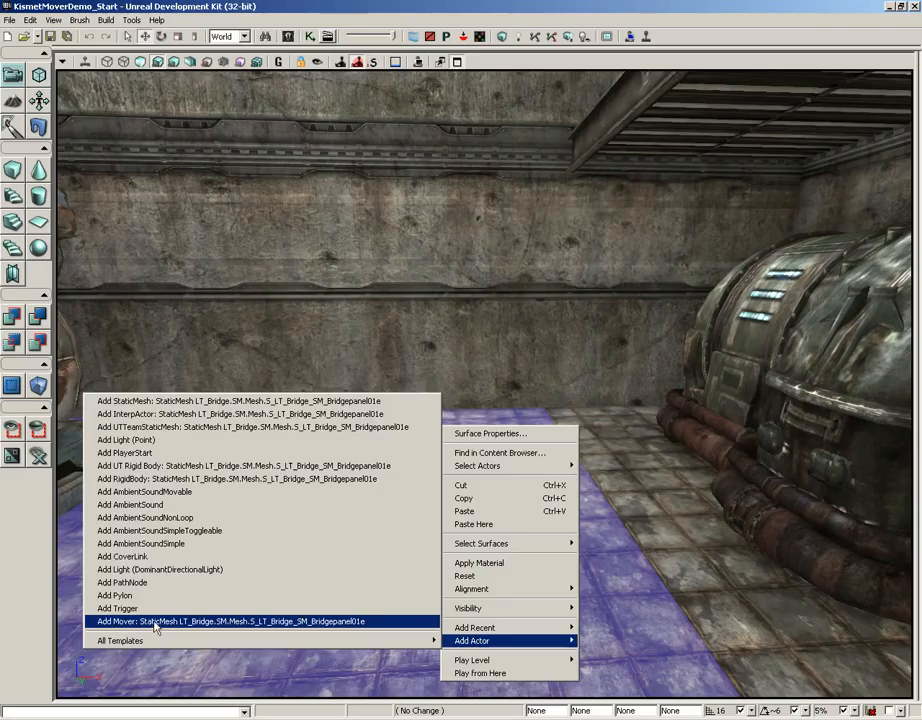
left_click(117, 622)
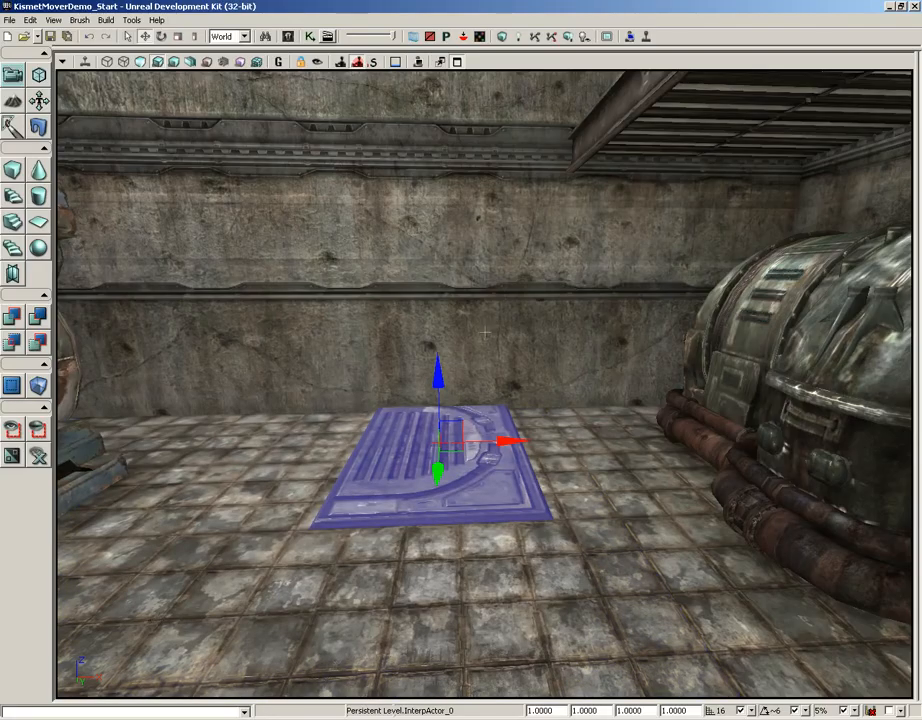
Switch to the four-viewport layout and move the bridge panel mover along X towards the catwalk edge in the top view
left_click_drag(505, 335, 373, 222)
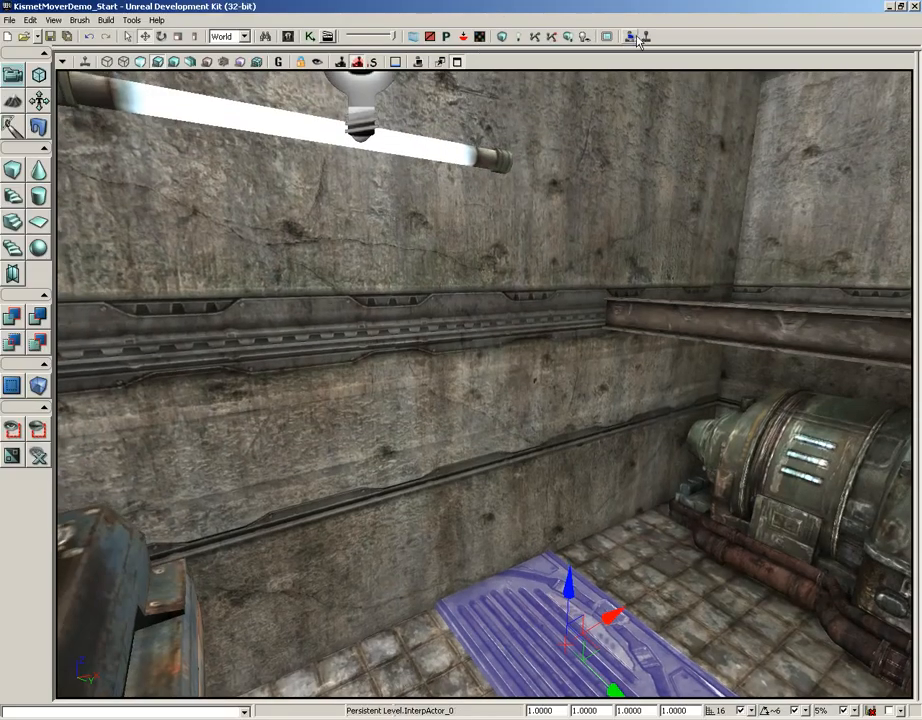
left_click(456, 62)
left_click_drag(306, 212, 372, 175)
scroll(372, 175, "down", 3)
left_click_drag(316, 205, 498, 243)
scroll(498, 243, "up", 3)
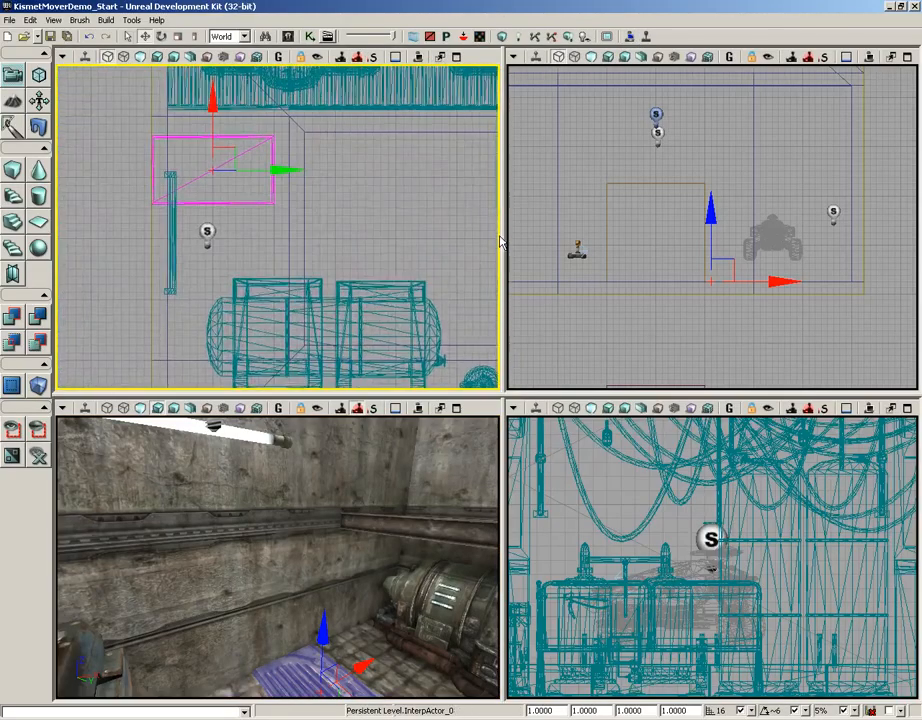
left_click_drag(382, 169, 404, 245)
scroll(404, 245, "up", 3)
left_click_drag(216, 184, 213, 161)
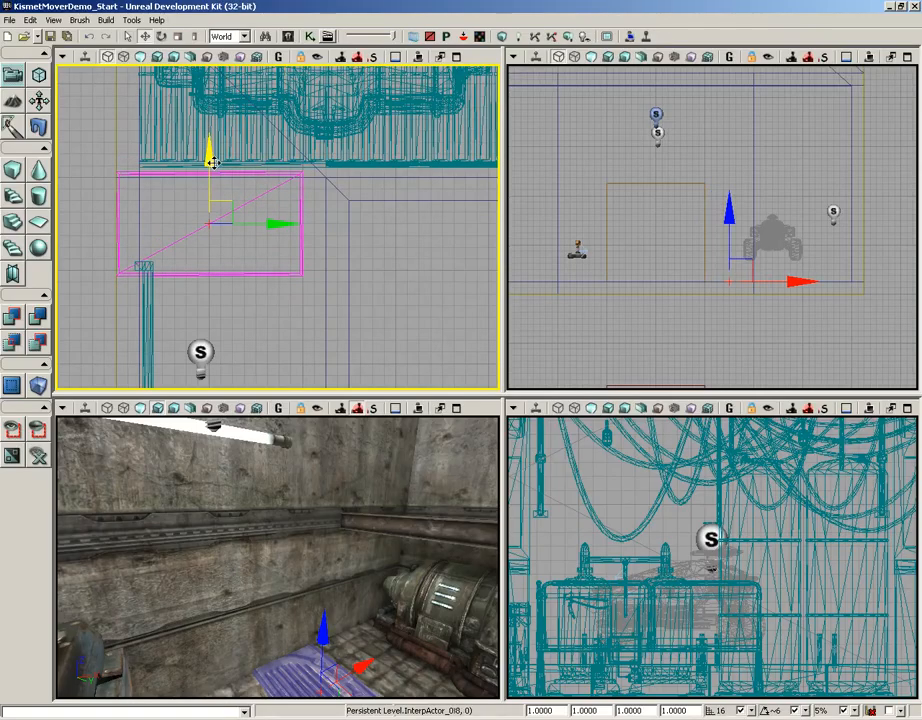
left_click_drag(354, 191, 391, 228)
Set the drag grid snap to 4 and nudge the mover along X closer to the catwalk edge
right_click_drag(404, 446, 467, 415)
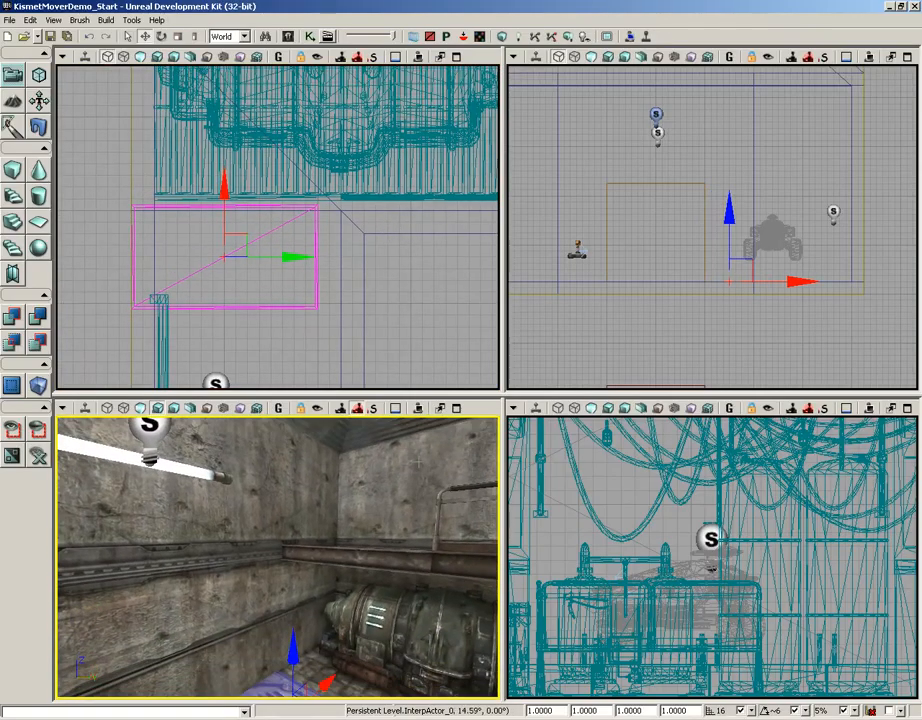
left_click(750, 710)
left_click(755, 611)
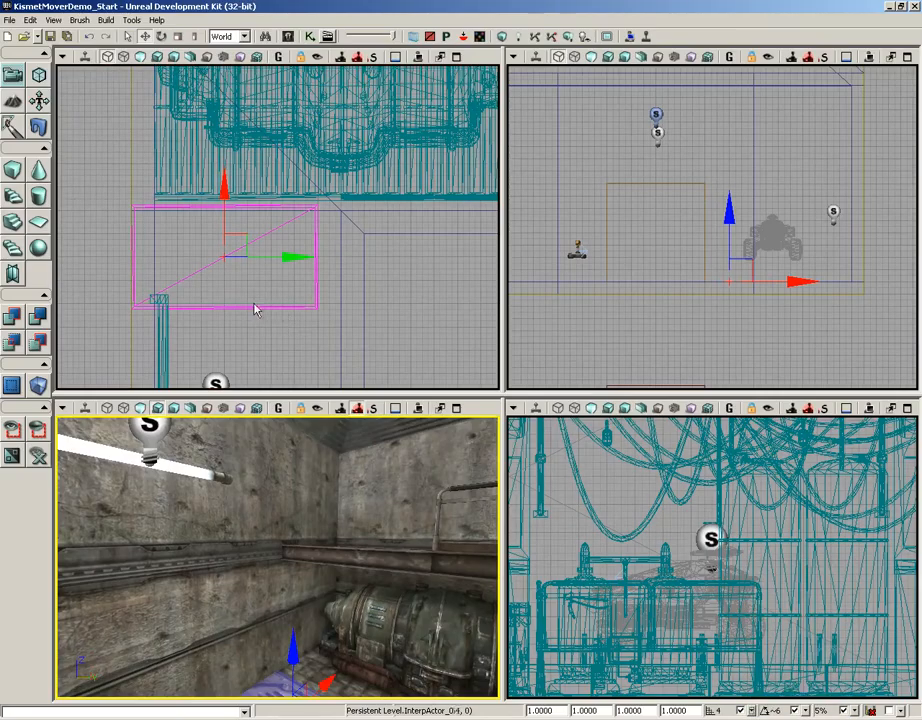
left_click_drag(225, 190, 225, 187)
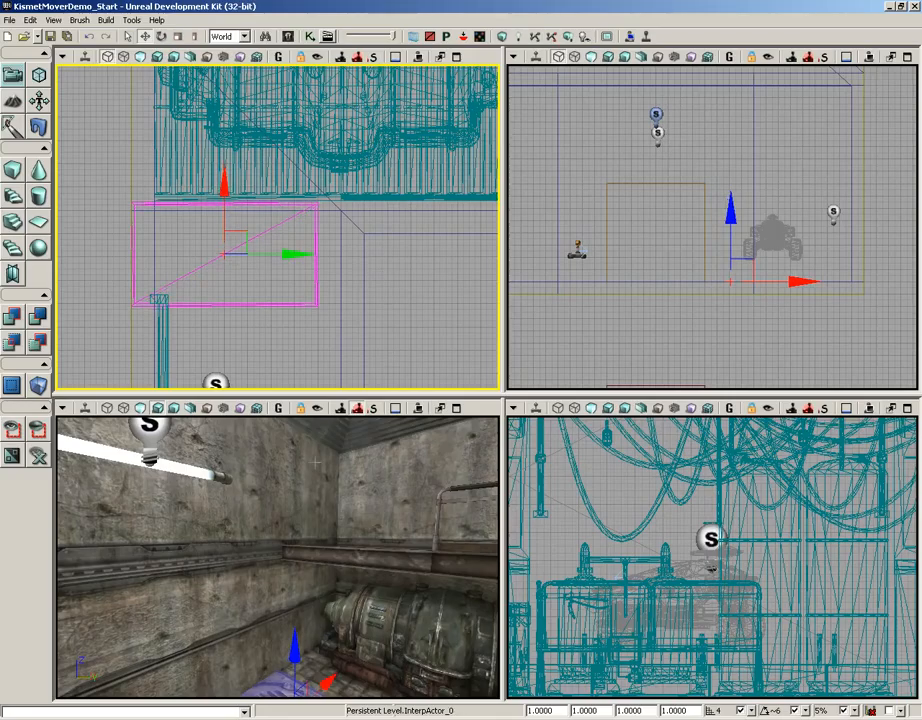
Examine the raised catwalk and the mover's position beside it from several angles in the perspective view
right_click_drag(300, 537, 306, 610)
left_click_drag(262, 500, 239, 416)
right_click_drag(239, 416, 499, 440)
middle_click_drag(499, 440, 440, 416)
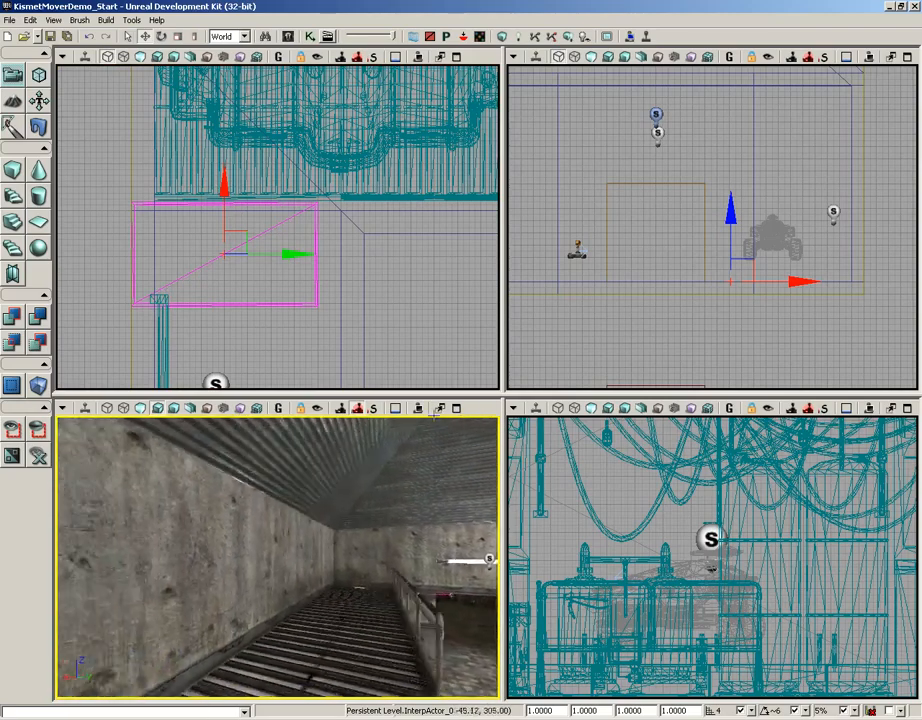
left_click_drag(278, 557, 335, 440)
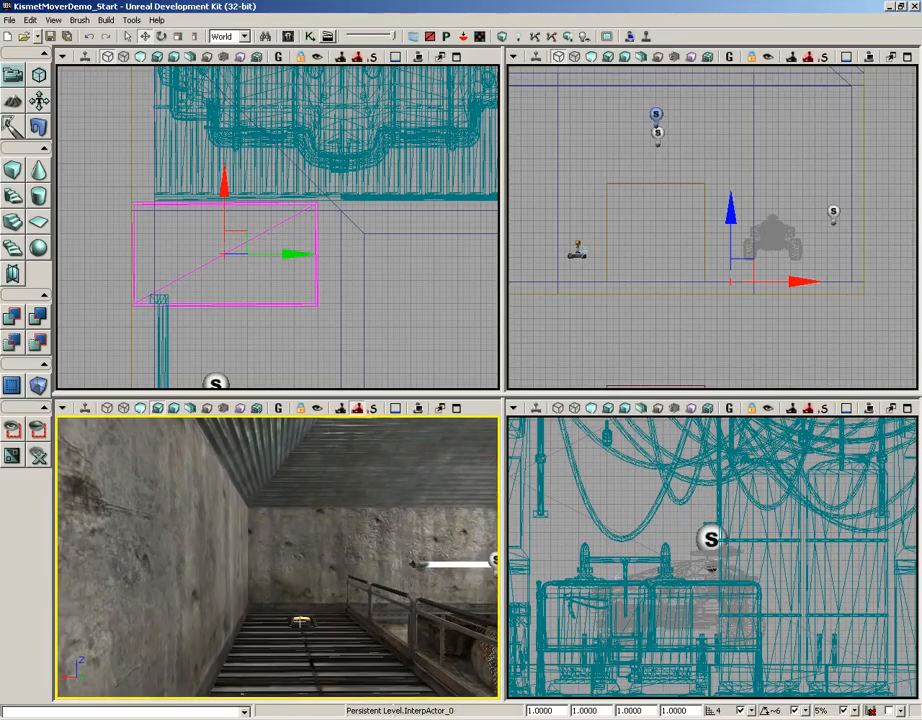
right_click_drag(301, 622, 309, 619)
left_click_drag(309, 619, 499, 451)
right_click_drag(499, 451, 447, 492)
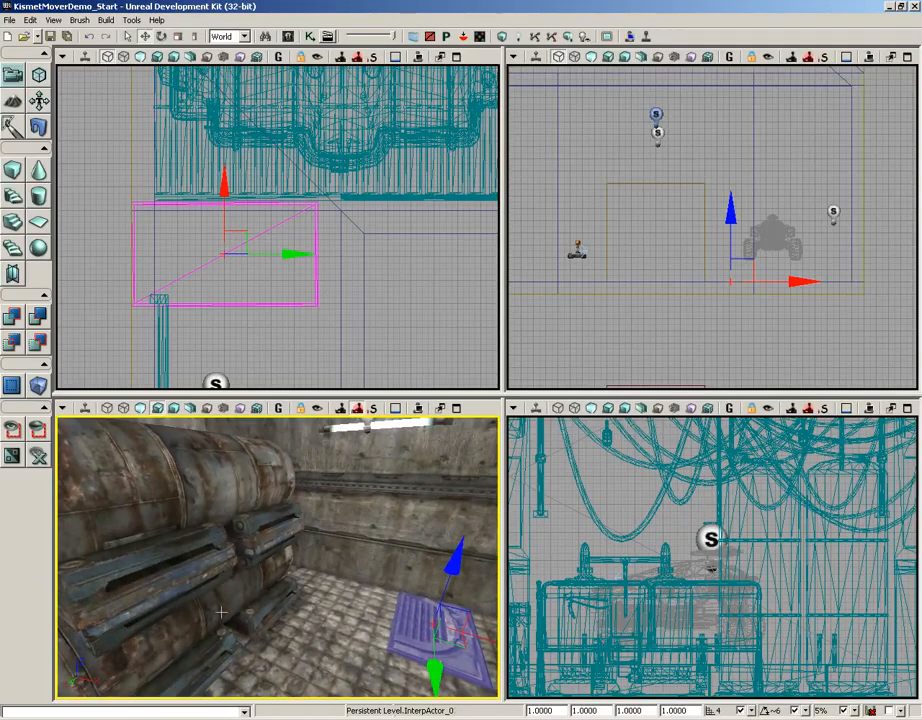
Try sliding the mover along X towards the machinery and bring it back to its place beside the catwalk
left_click_drag(229, 598, 300, 598)
left_click_drag(307, 612, 339, 621, "ctrl")
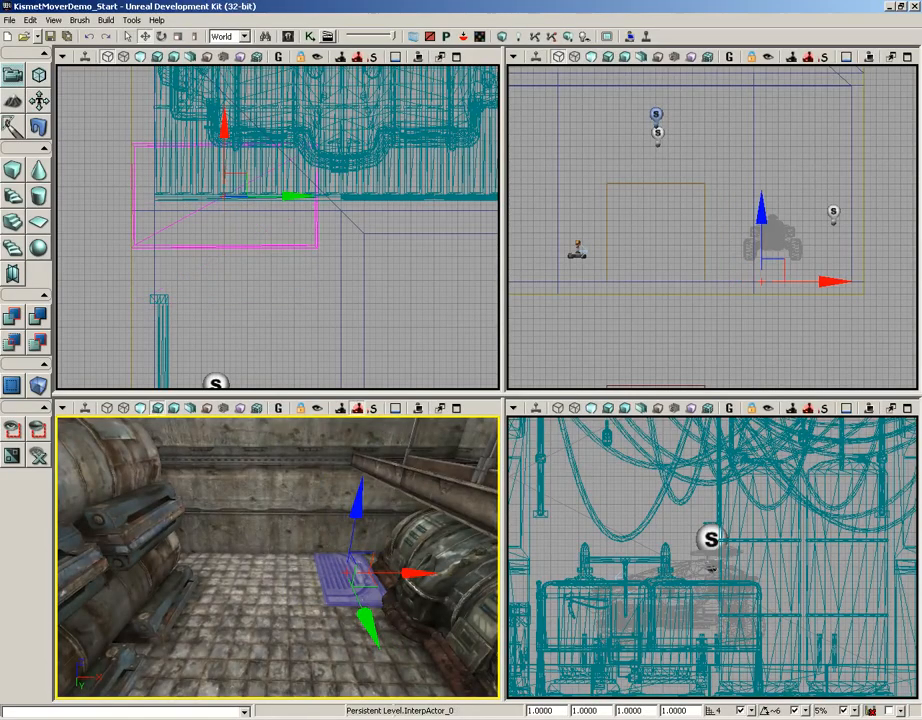
left_click_drag(339, 621, 308, 621, "ctrl")
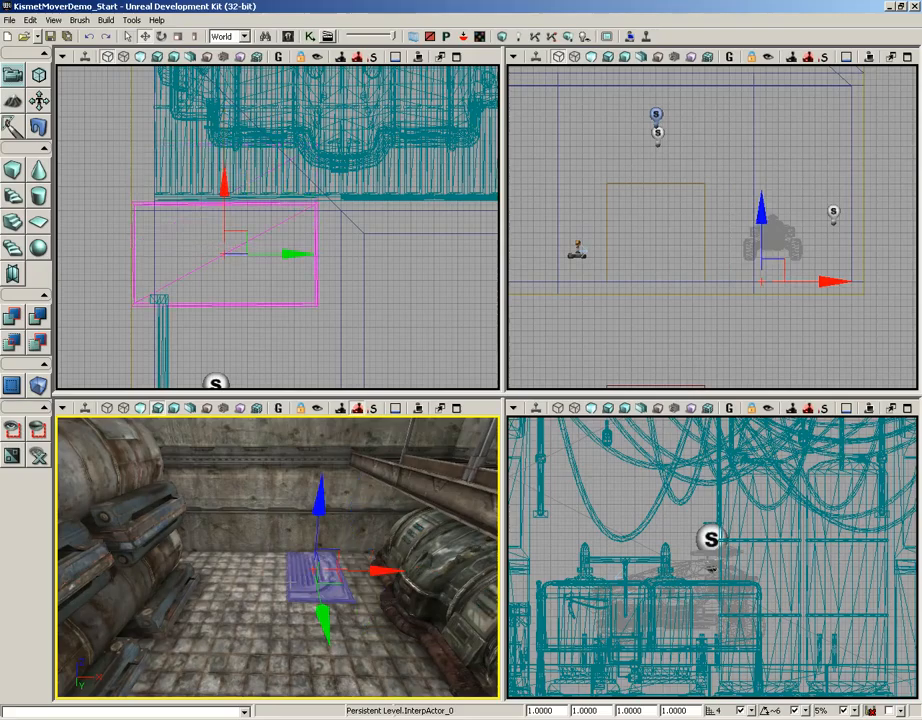
Open the mover's InterpActor_0 sequence in Kismet and open its Matinee for editing
left_click(310, 37)
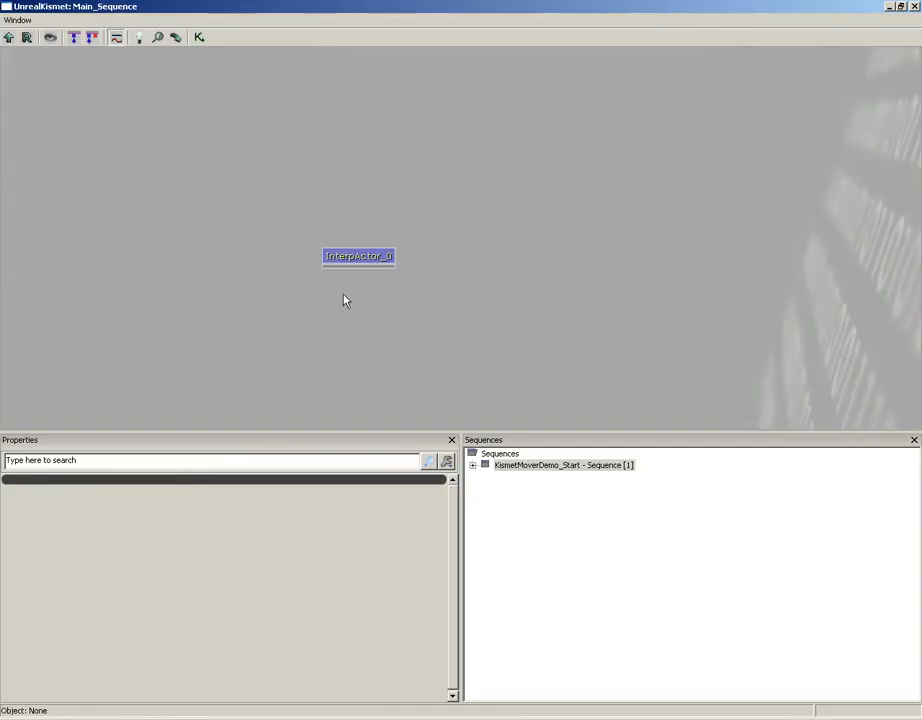
left_click(330, 257)
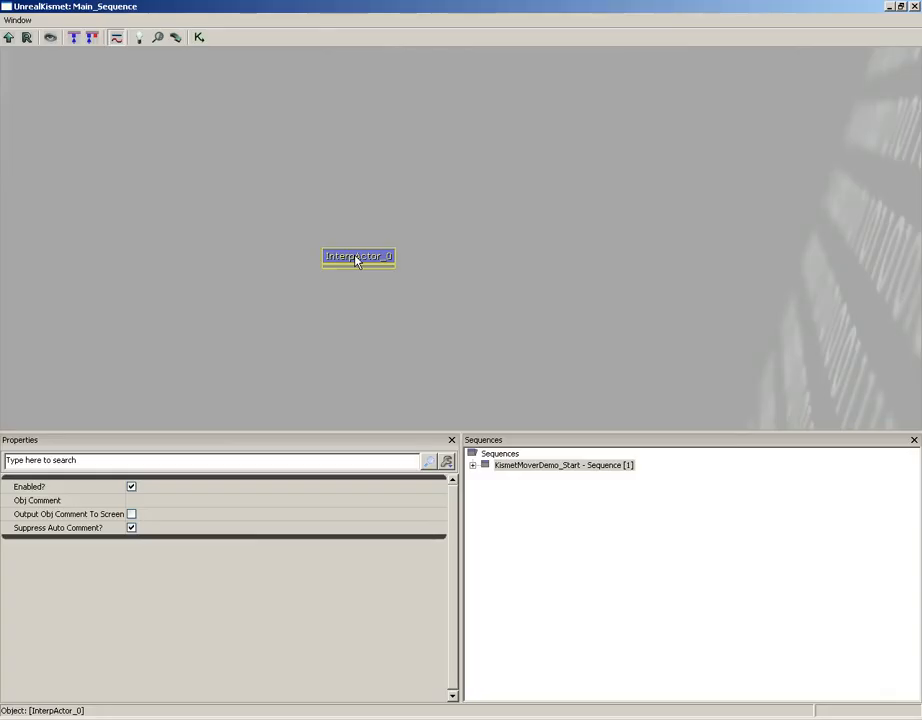
double_click(357, 259)
left_click_drag(228, 298, 499, 407)
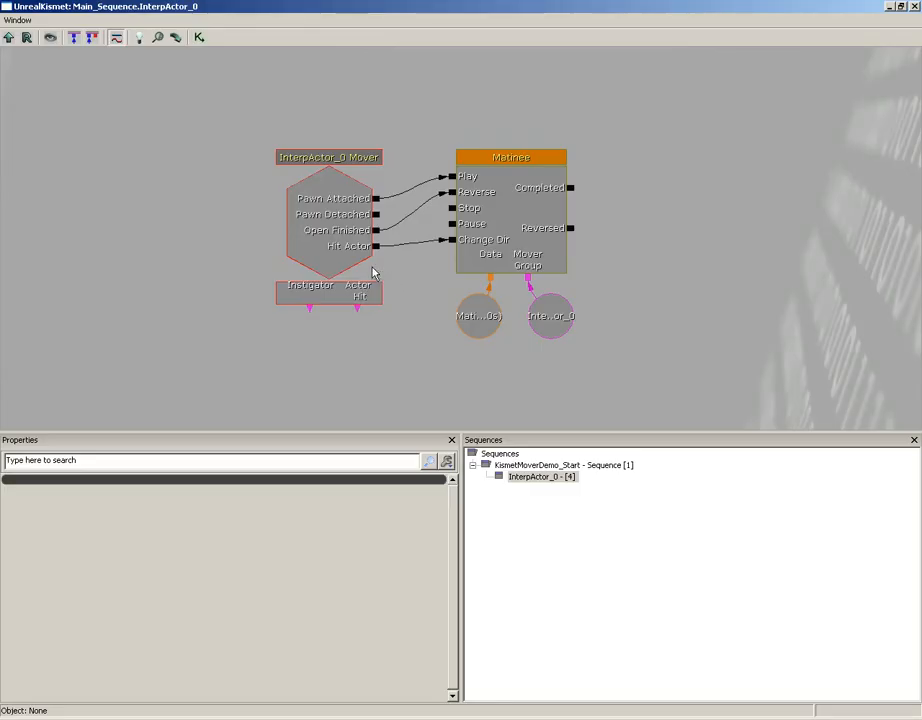
left_click(488, 222)
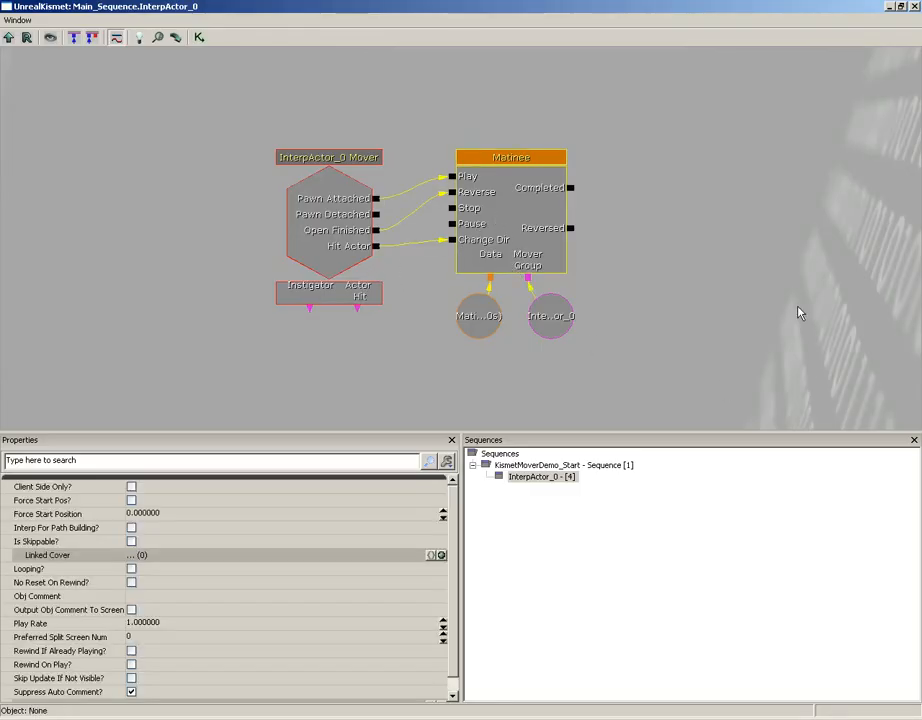
double_click(514, 206)
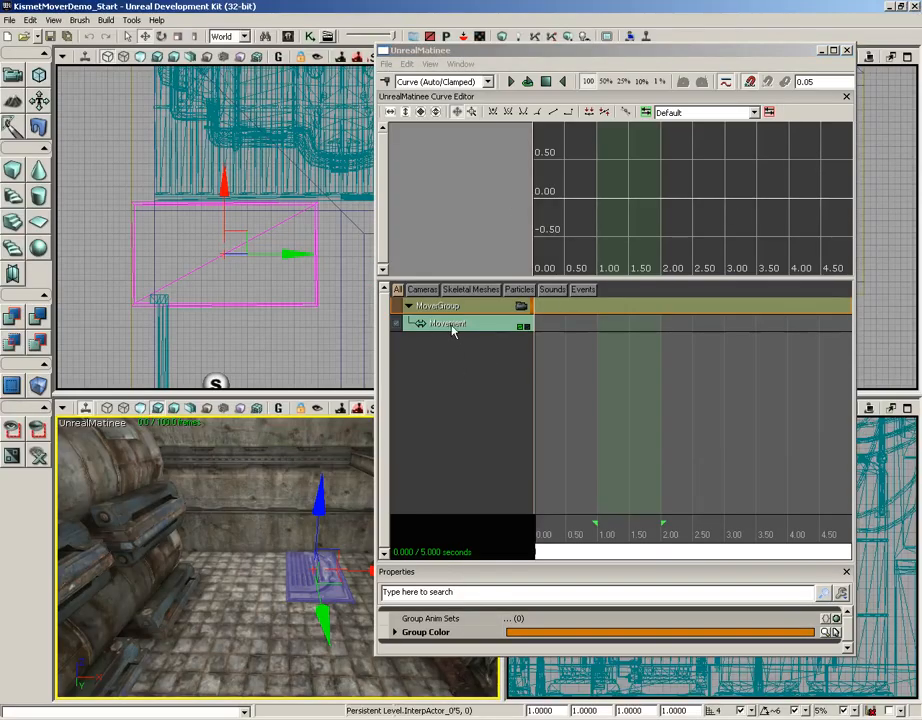
Add a key at 0.00 seconds on the Movement track of MoverGroup
left_click(487, 330)
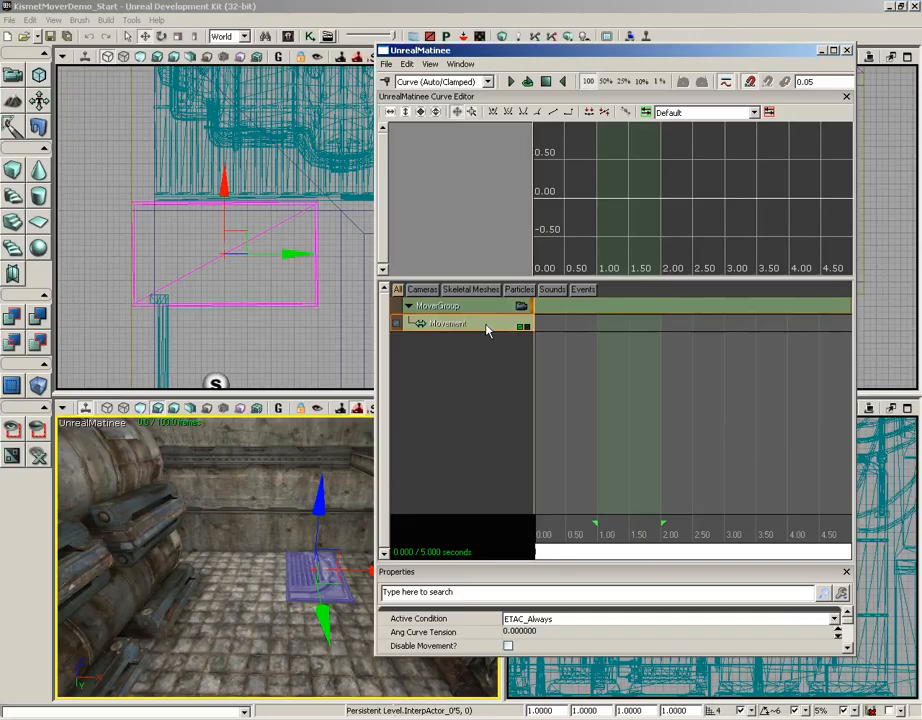
left_click_drag(623, 380, 647, 387)
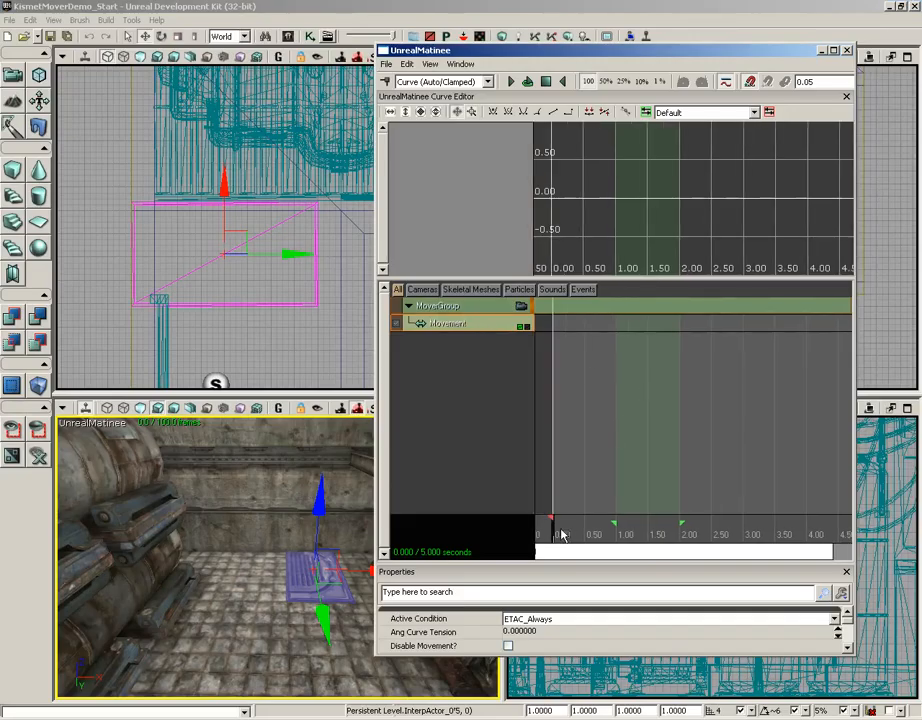
mouse_move(549, 530)
left_mouse_down()
mouse_move(574, 534)
mouse_move(541, 534)
left_mouse_up()
key("Return")
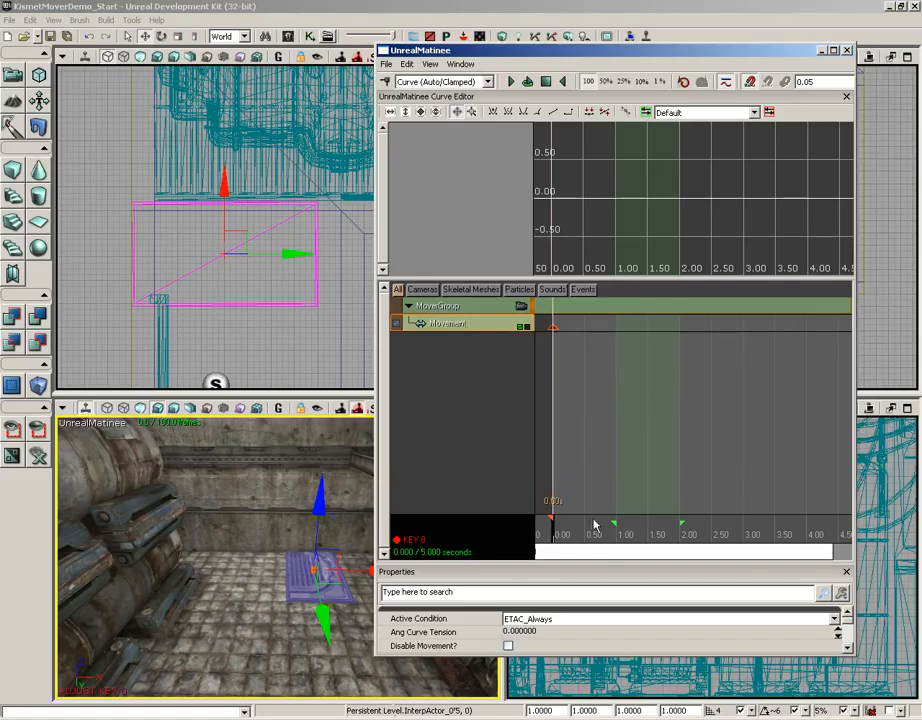
Add a second key at 2.00 seconds on the Movement track
left_click(620, 535)
left_click_drag(620, 535, 682, 538)
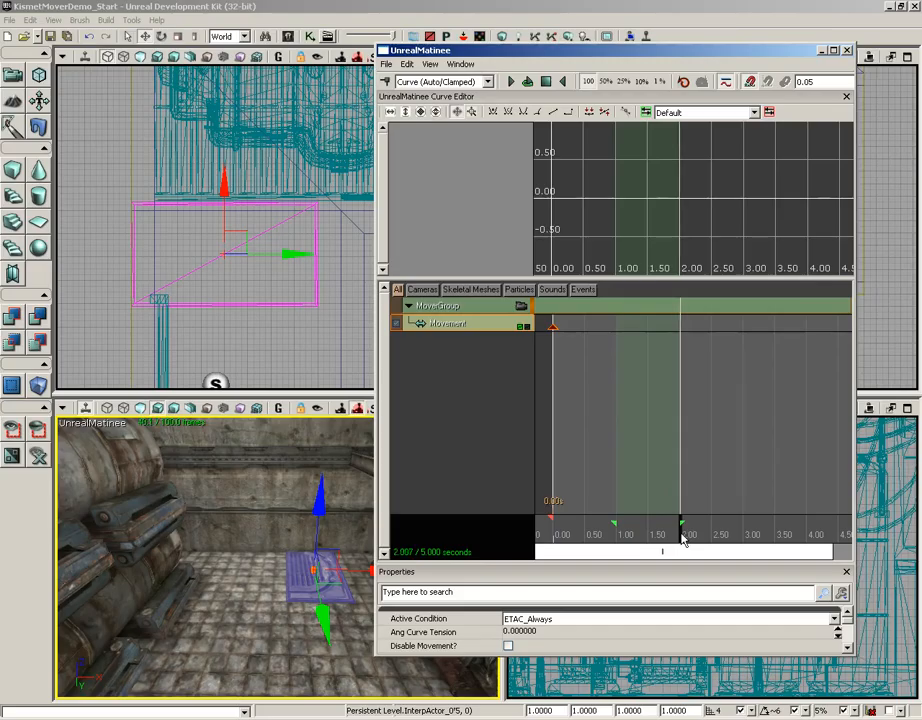
right_click_drag(309, 566, 277, 516)
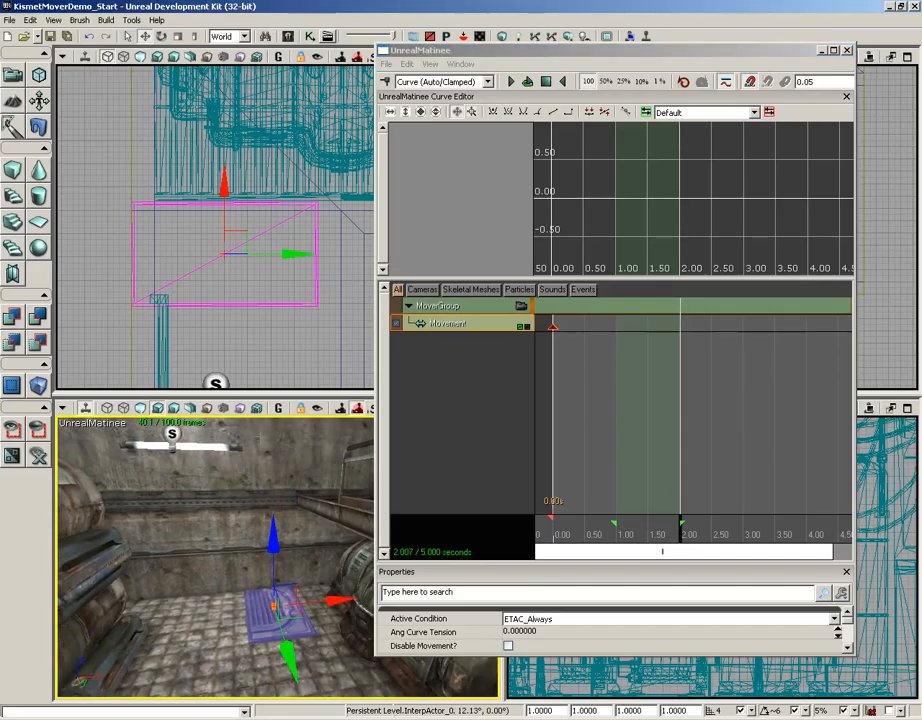
mouse_move(290, 482)
right_mouse_down()
mouse_move(270, 490)
mouse_move(290, 482)
right_mouse_up()
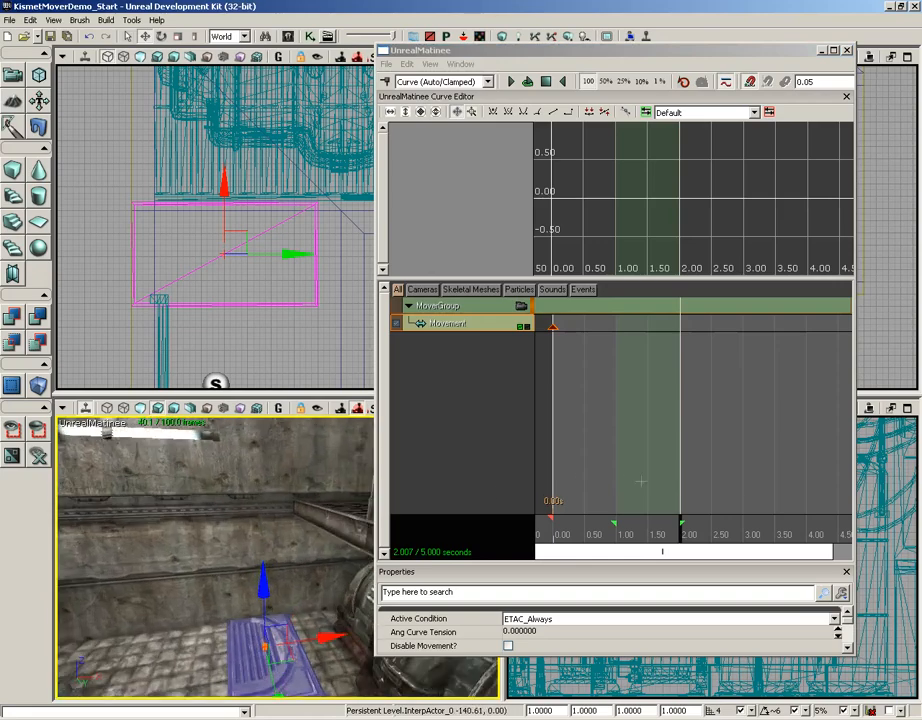
key("Return")
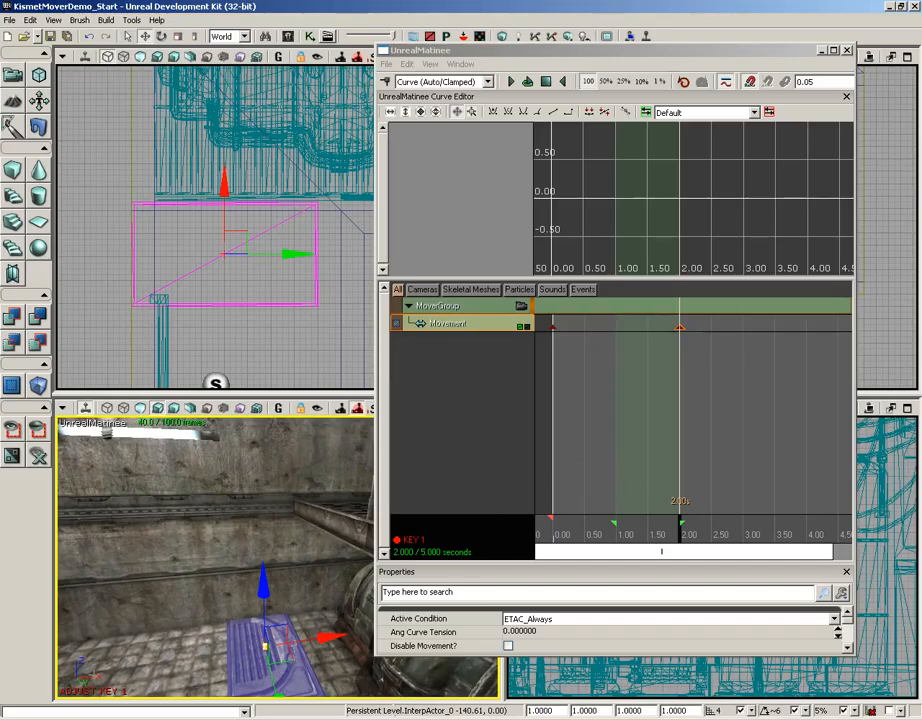
Raise the platform about 268 units to catwalk height at the 2.00-second key and scrub the timeline to preview the motion
left_click_drag(264, 592, 265, 462)
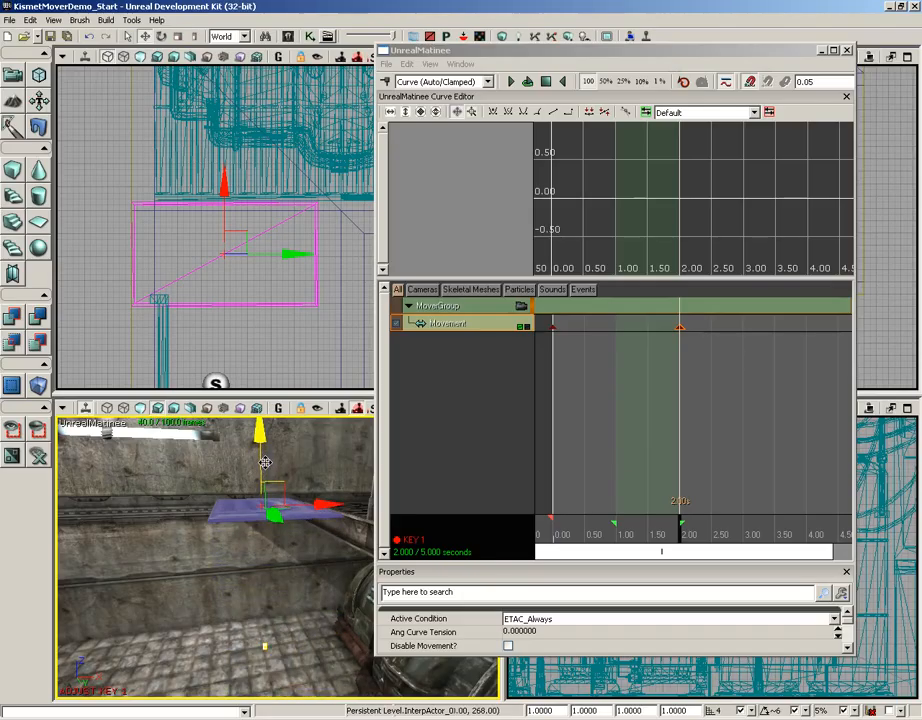
middle_click_drag(208, 606, 240, 566)
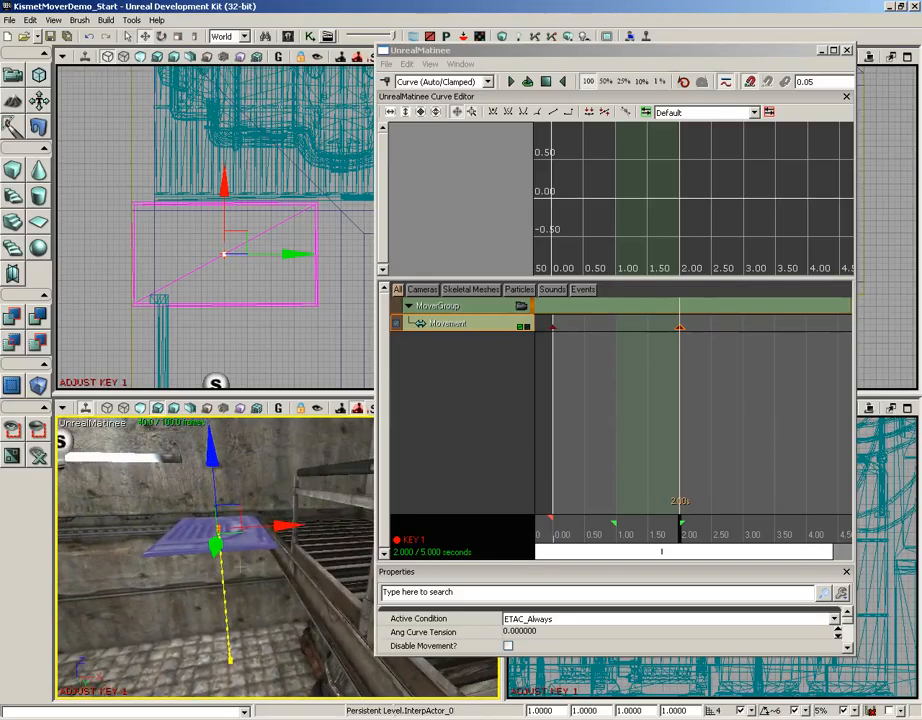
left_click_drag(240, 566, 244, 520)
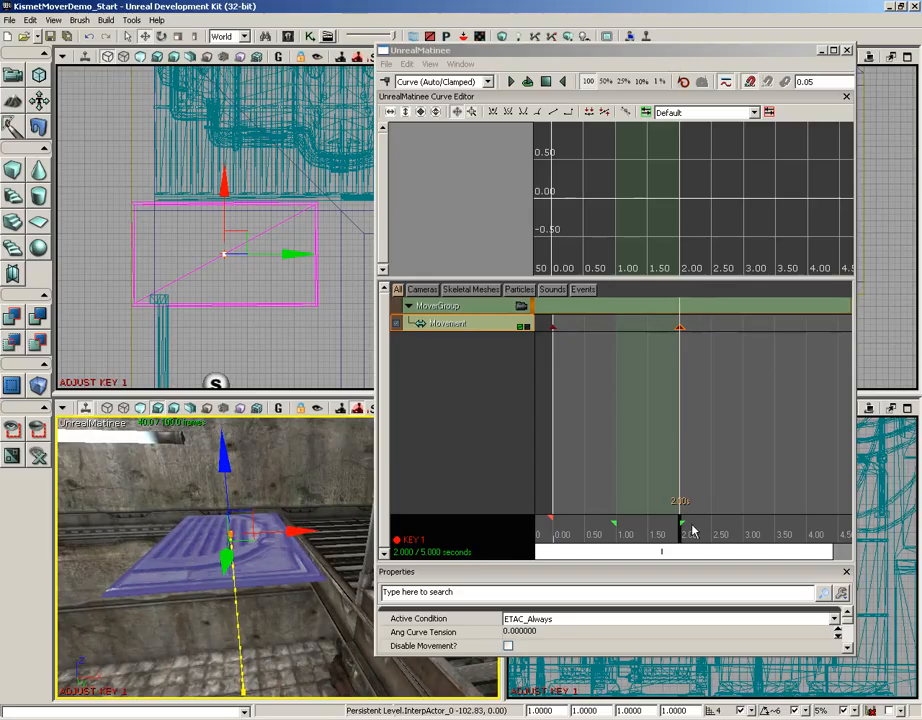
mouse_move(690, 530)
left_mouse_down()
mouse_move(541, 525)
mouse_move(652, 530)
left_mouse_up()
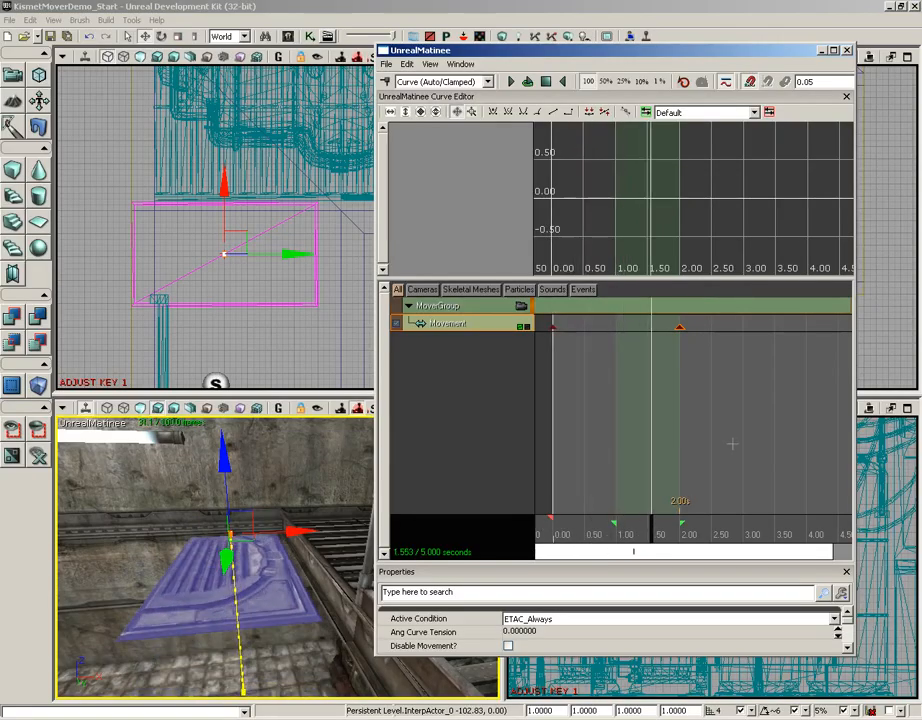
scroll(732, 444, "down", 3)
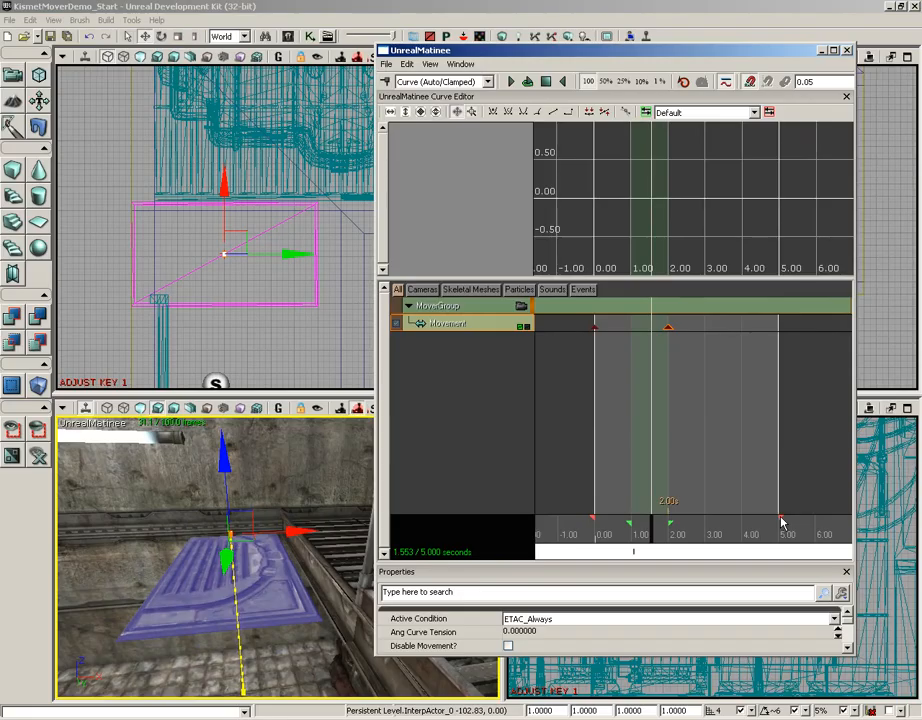
Shorten the Matinee sequence so it ends at 2.00 seconds, and close Matinee
left_click_drag(782, 522, 669, 518)
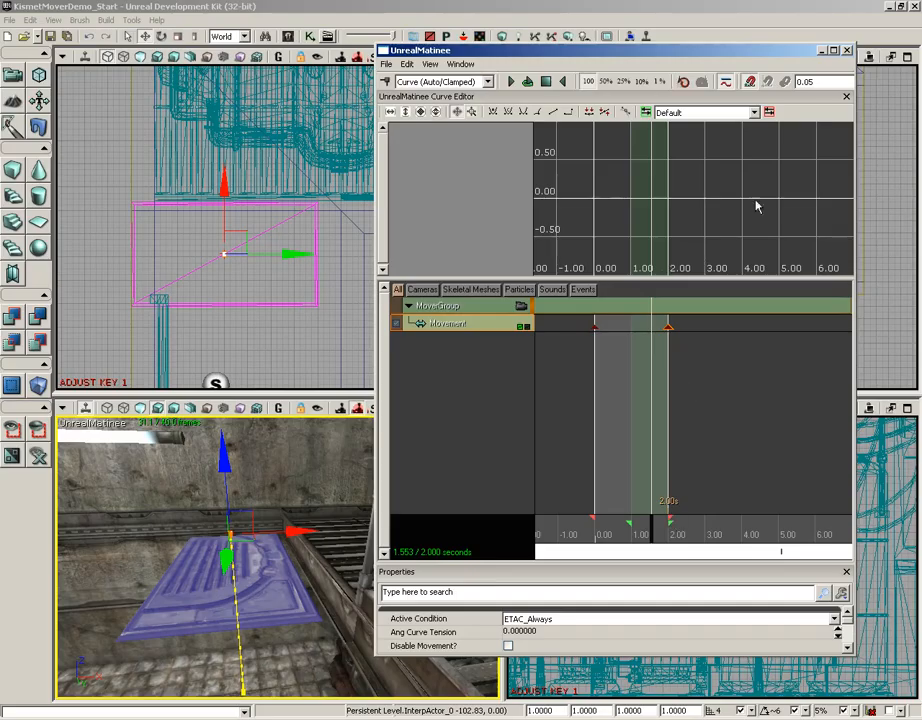
left_click(848, 52)
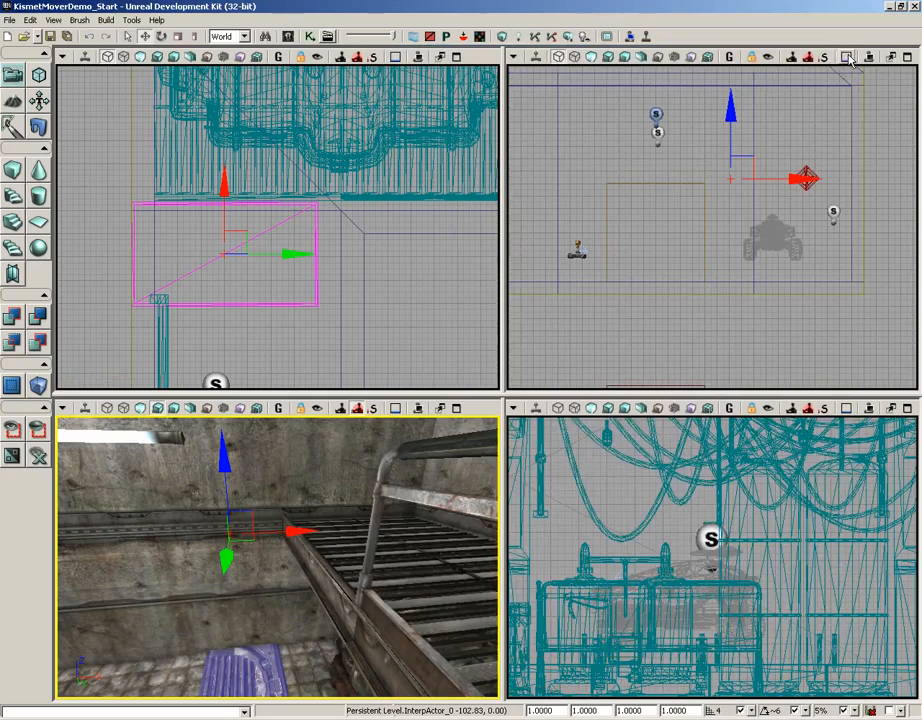
Examine the Stay Open Time property of the InterpActor_0 Mover event in its Kismet sequence, and close Kismet
left_click(305, 37)
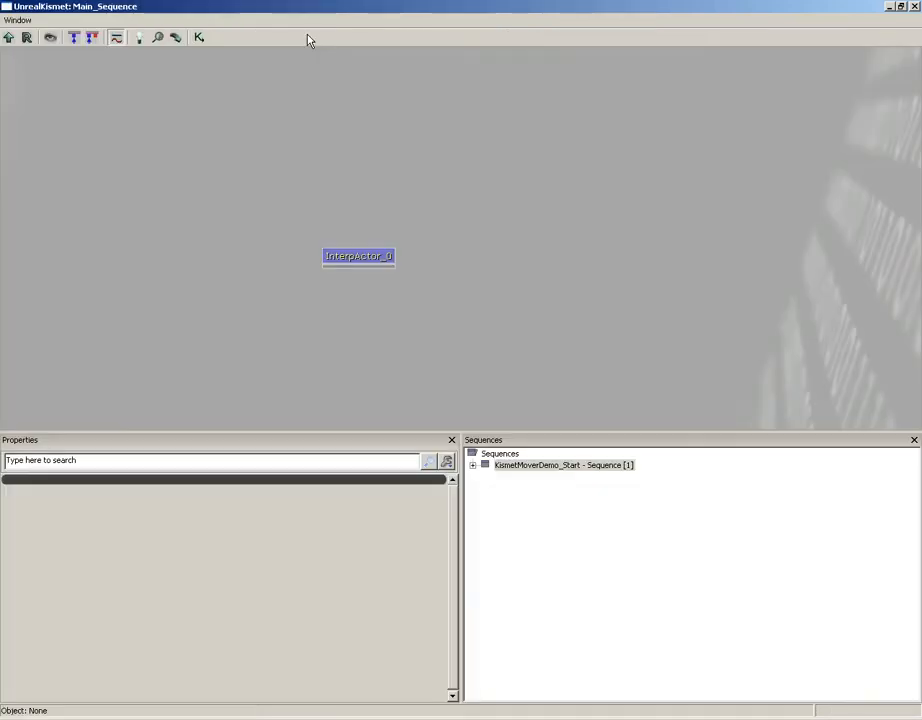
left_click(350, 256)
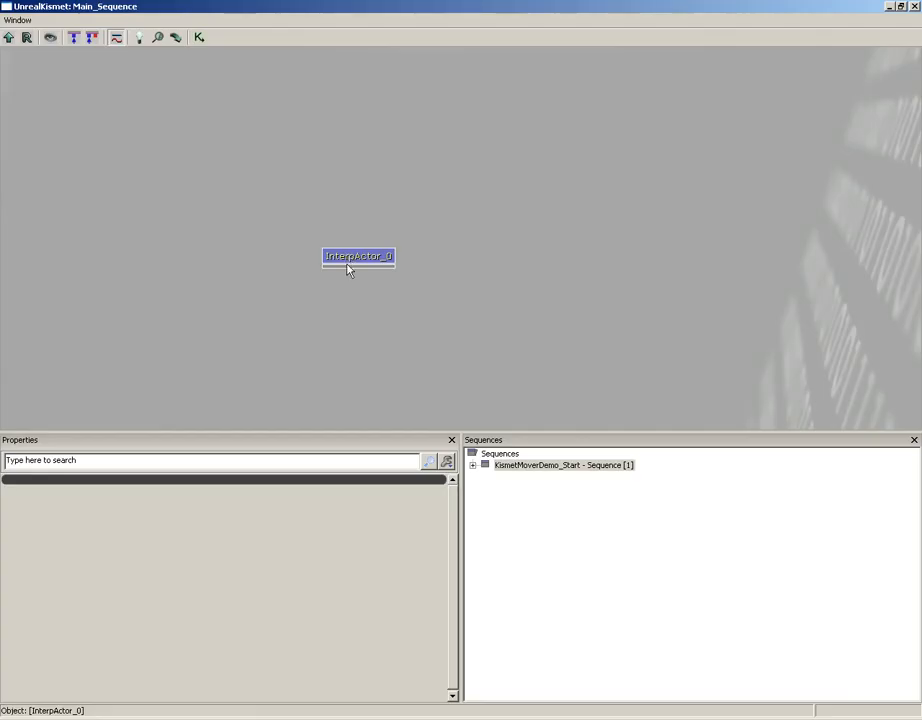
double_click(348, 259)
left_click(354, 356)
left_click(352, 222)
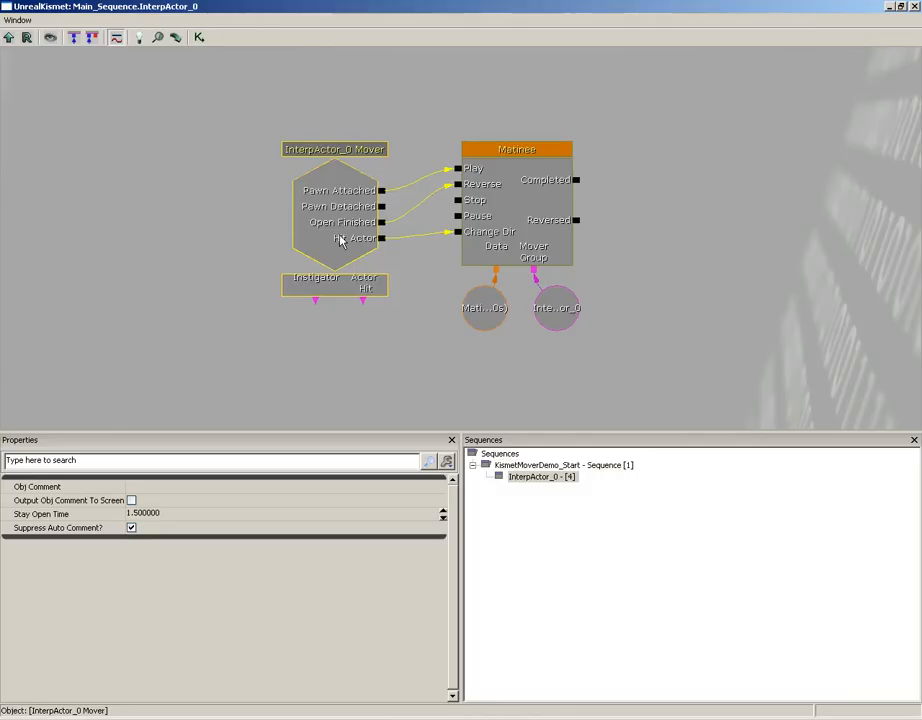
mouse_move(57, 520)
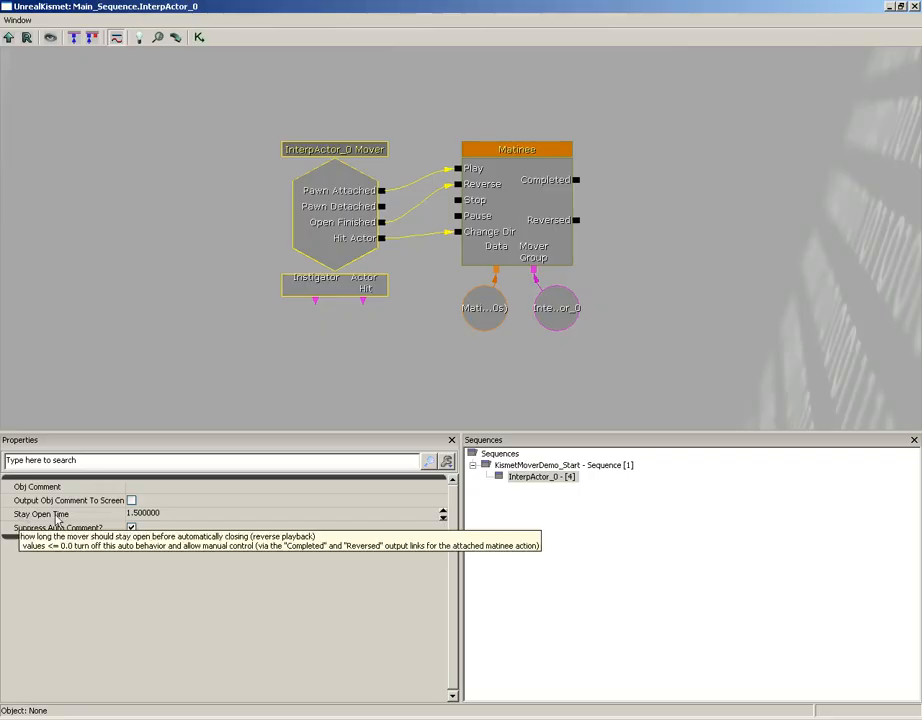
left_click(155, 514)
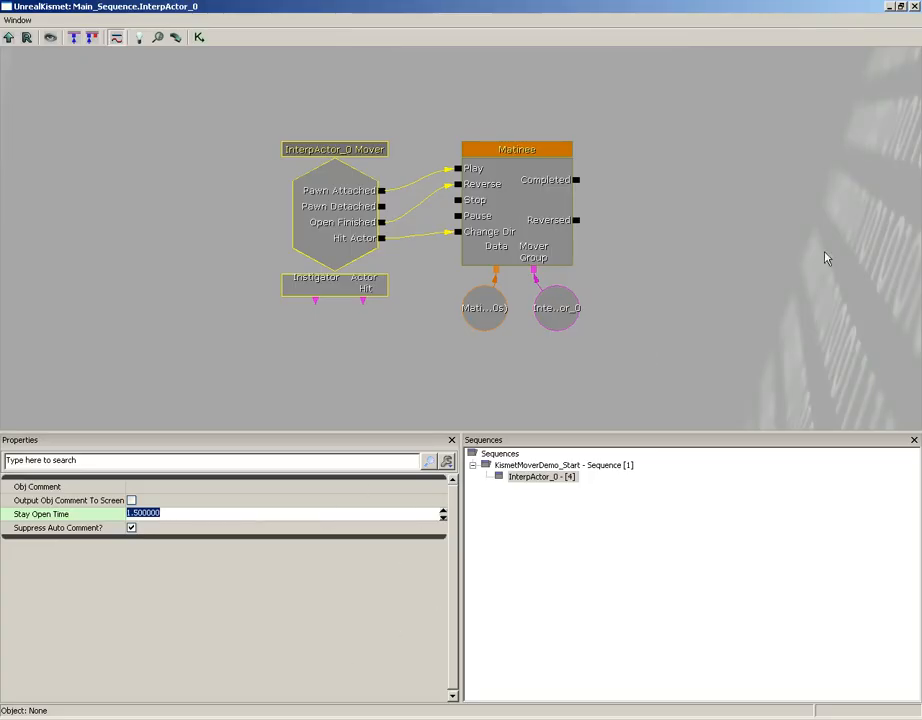
left_click(913, 6)
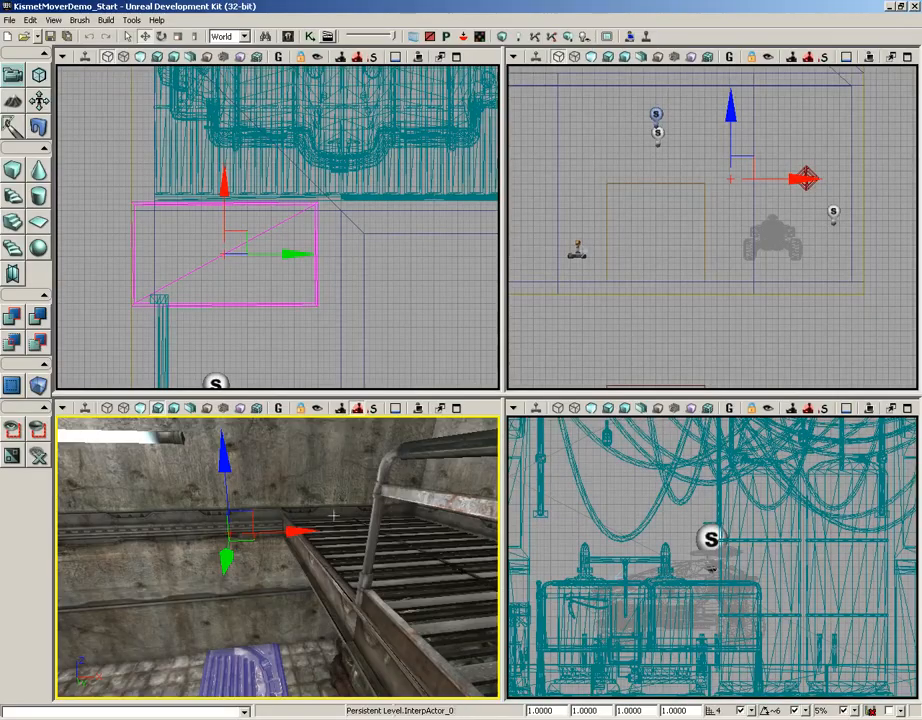
Play the level from the floor near the platform, walk onto the platform to test the lift, and end the play session
right_click(140, 650)
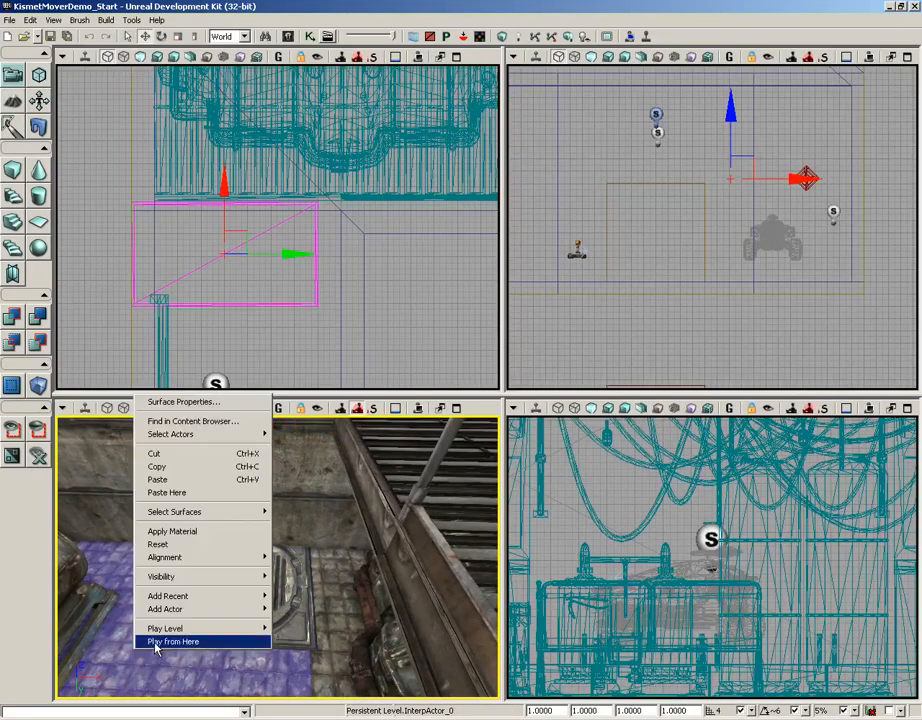
left_click(156, 644)
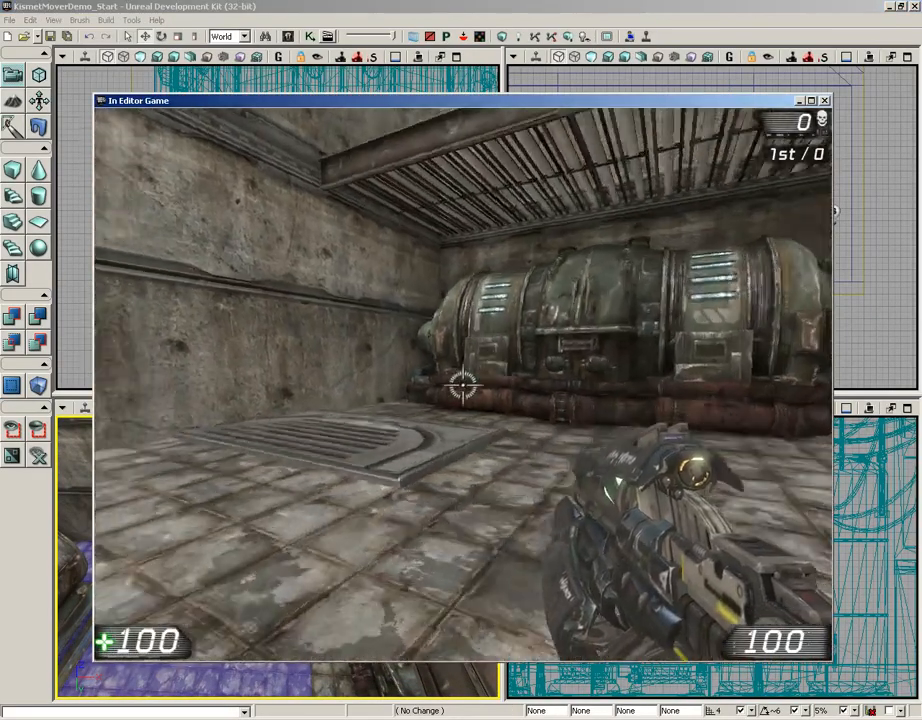
key("w")
key("s")
key("s")
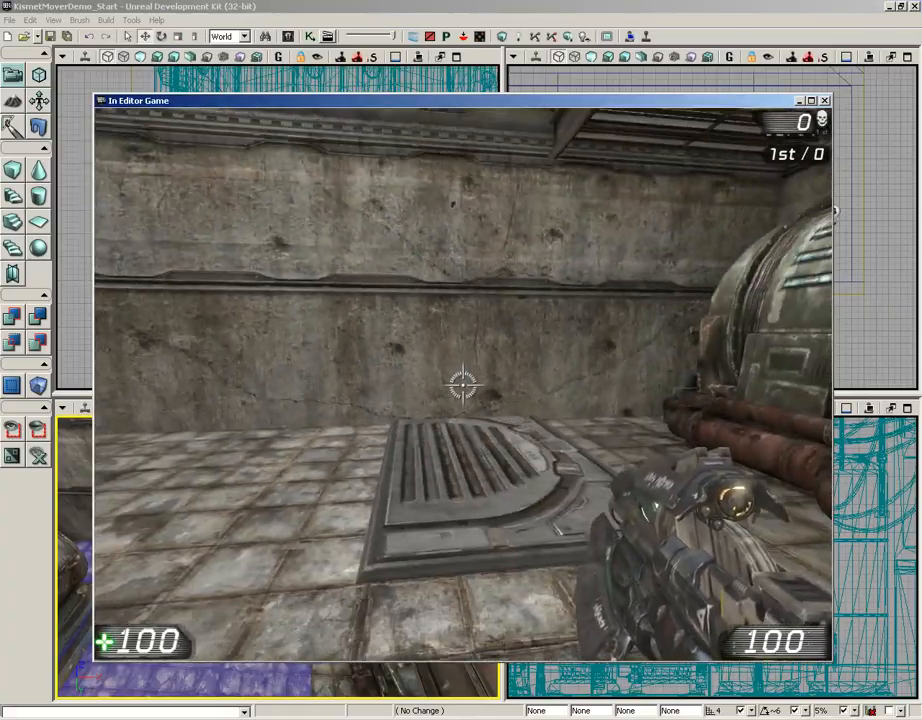
key("w")
key("s")
key("s")
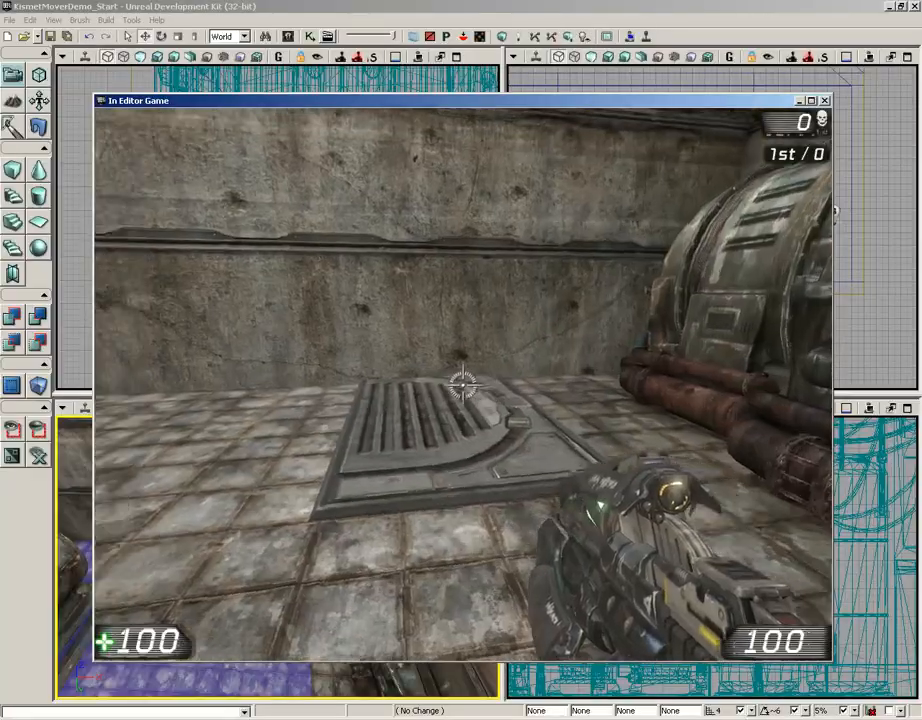
key("w")
key("s")
key("w")
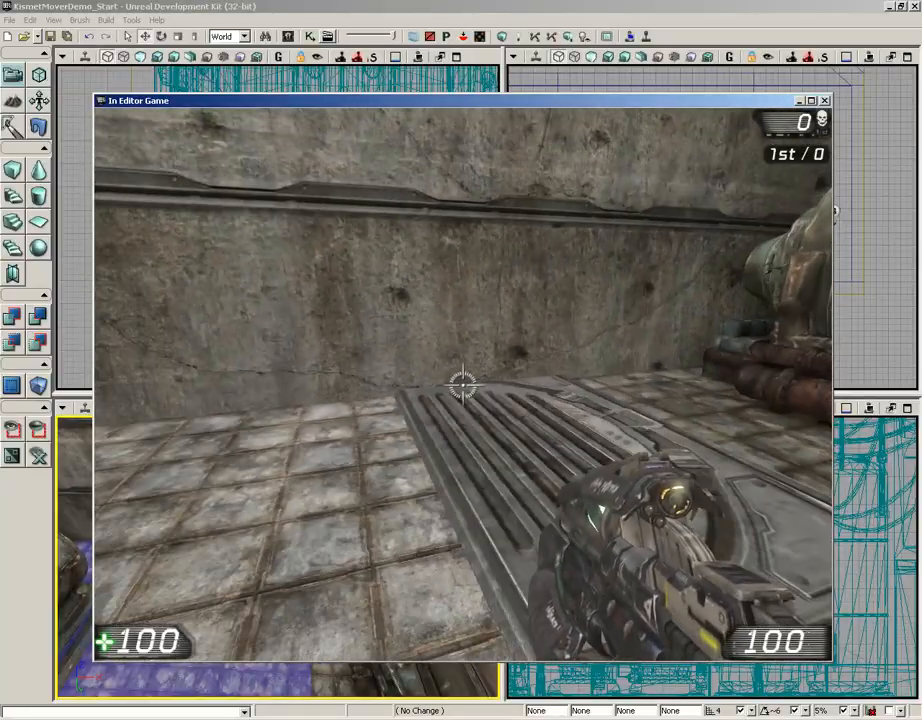
key("Escape")
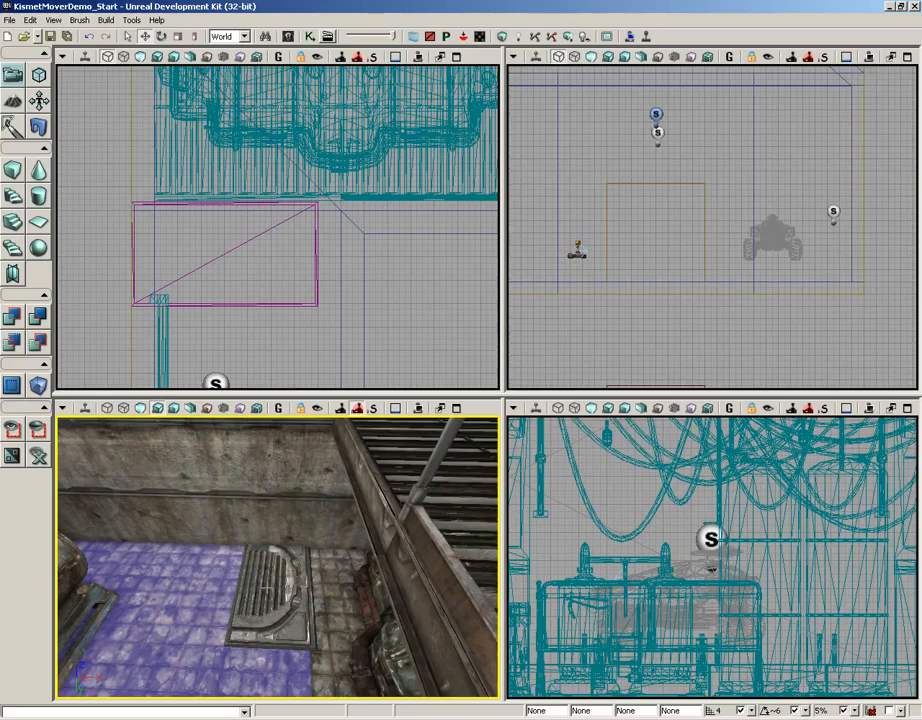
Set the platform actor's Collision Type to COLLIDE_BlockAll in its properties
left_click(282, 617)
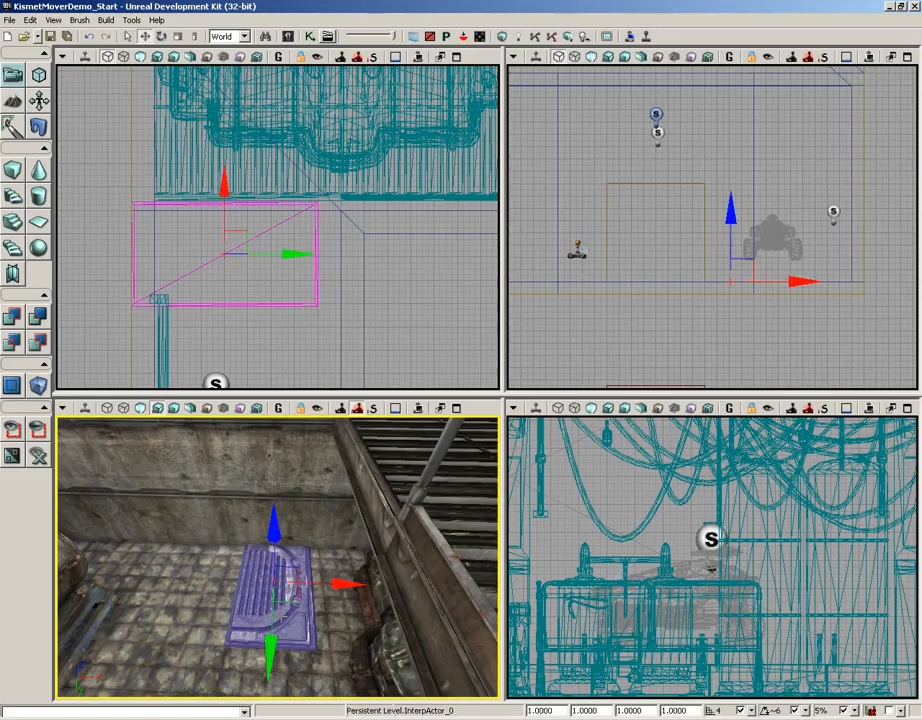
key("F4")
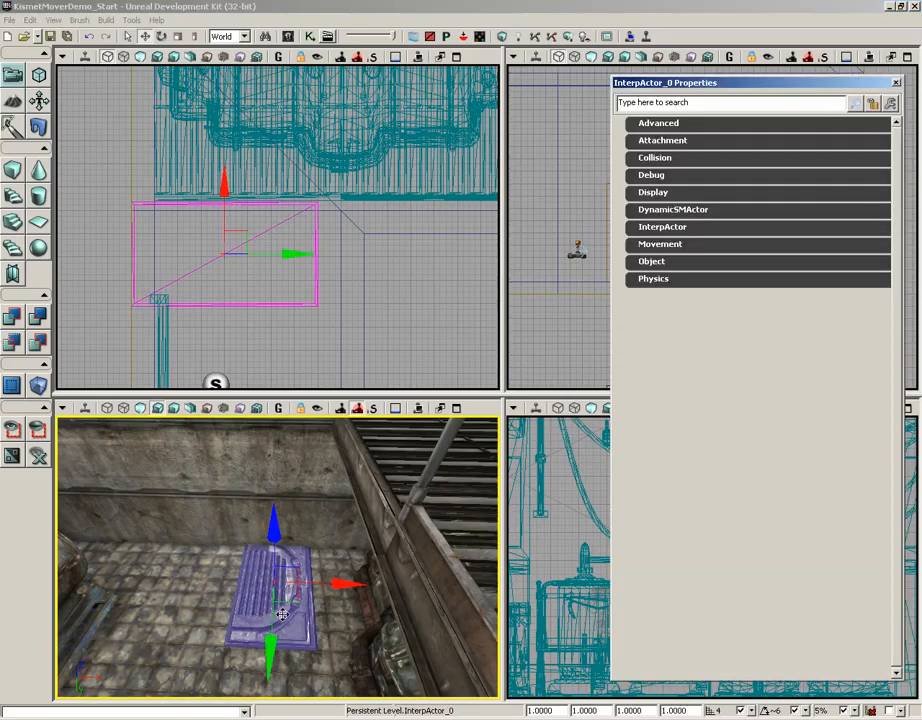
left_click(640, 160)
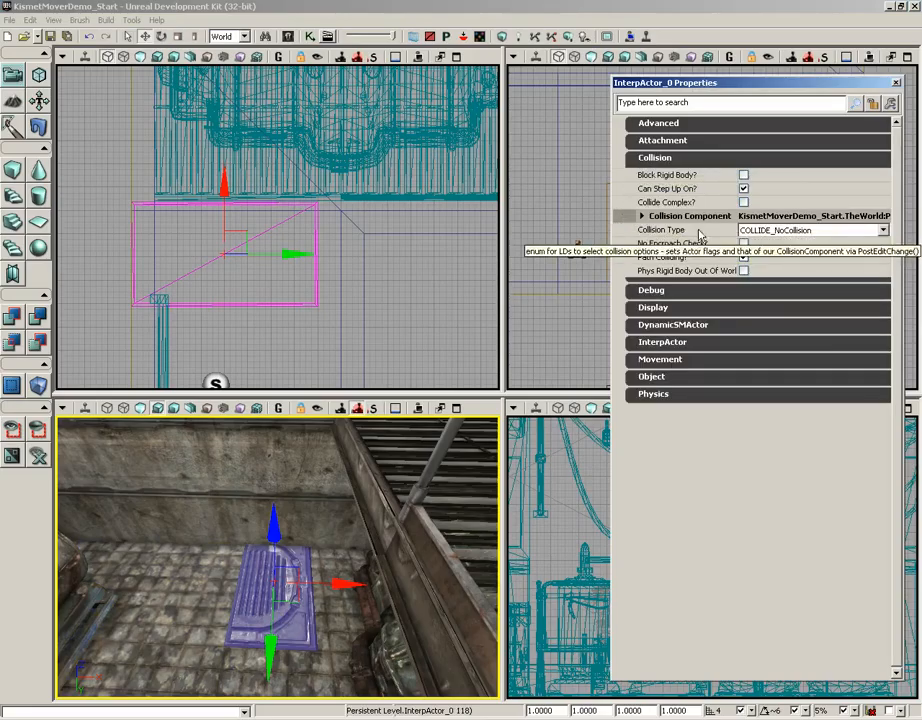
left_click(810, 231)
left_click(785, 272)
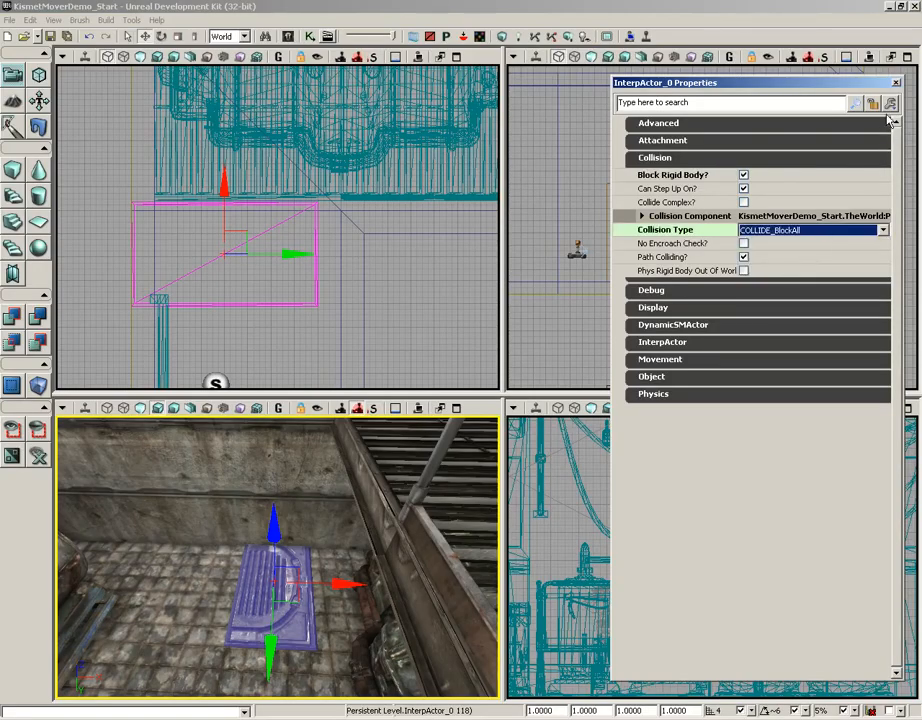
left_click(896, 83)
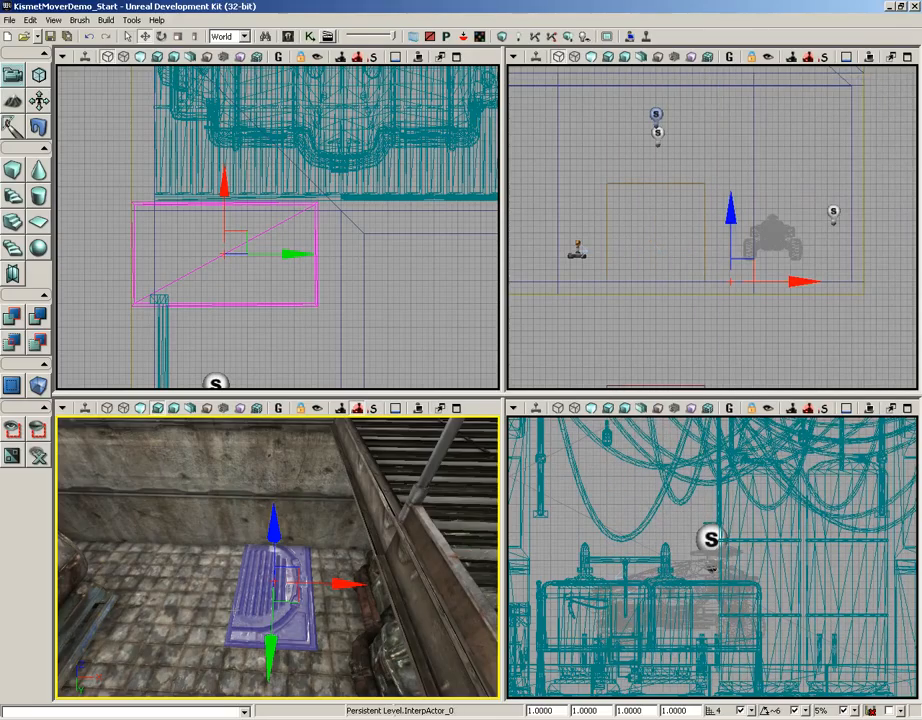
Playtest the lift again from the floor, riding it up to the catwalk and walking around there, and exit the game
right_click(130, 660)
left_click(152, 652)
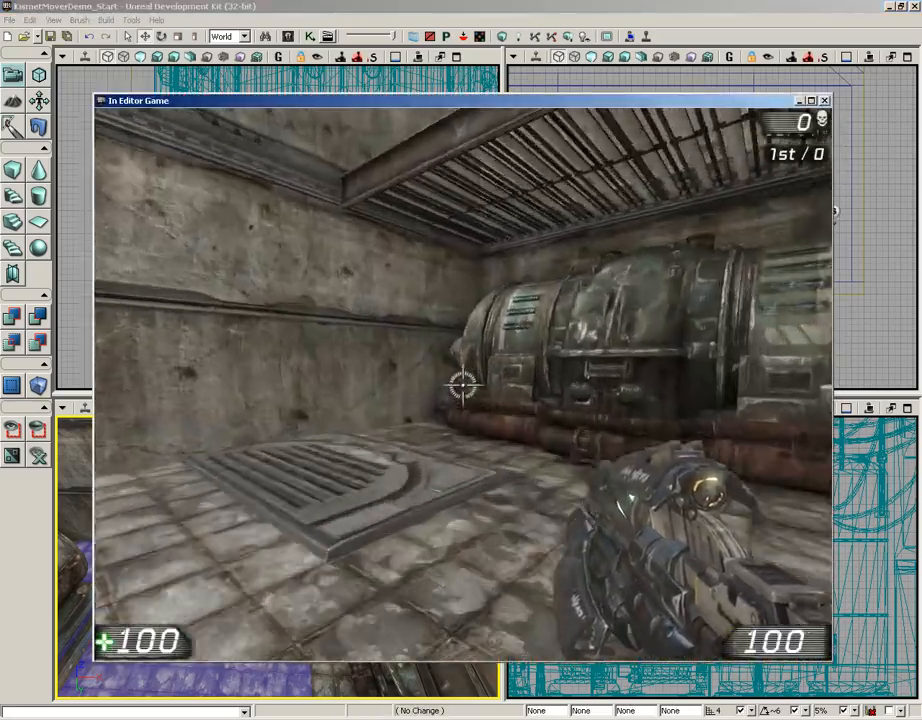
key("w")
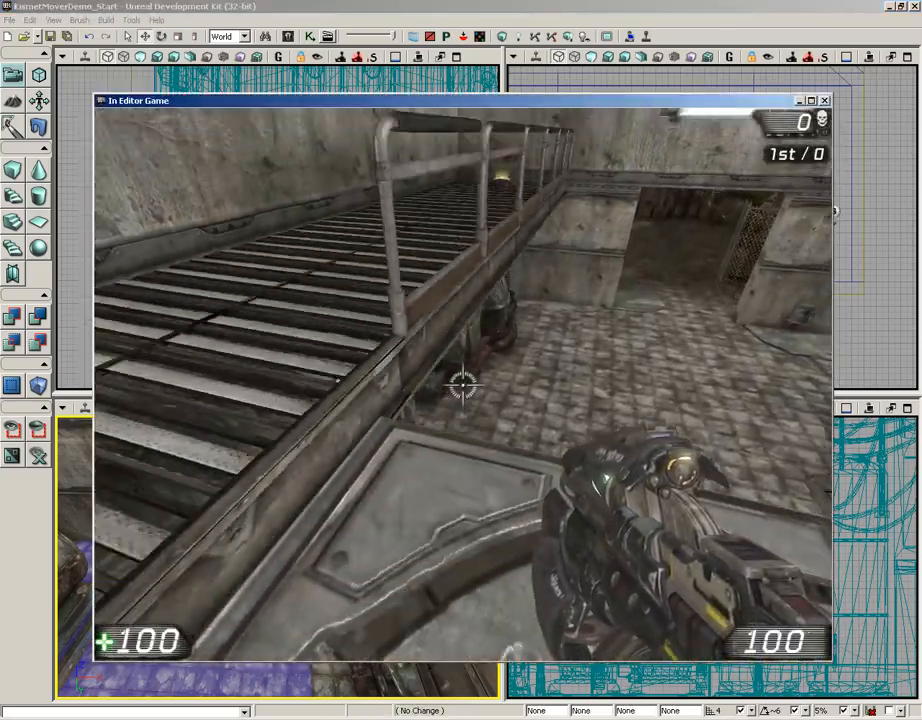
key("w")
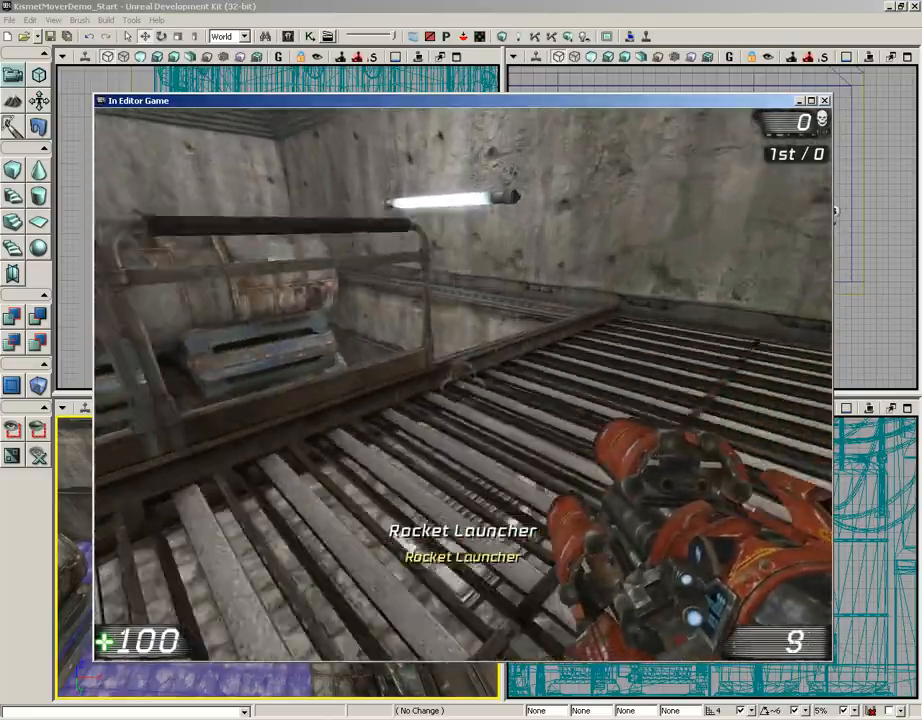
key("w")
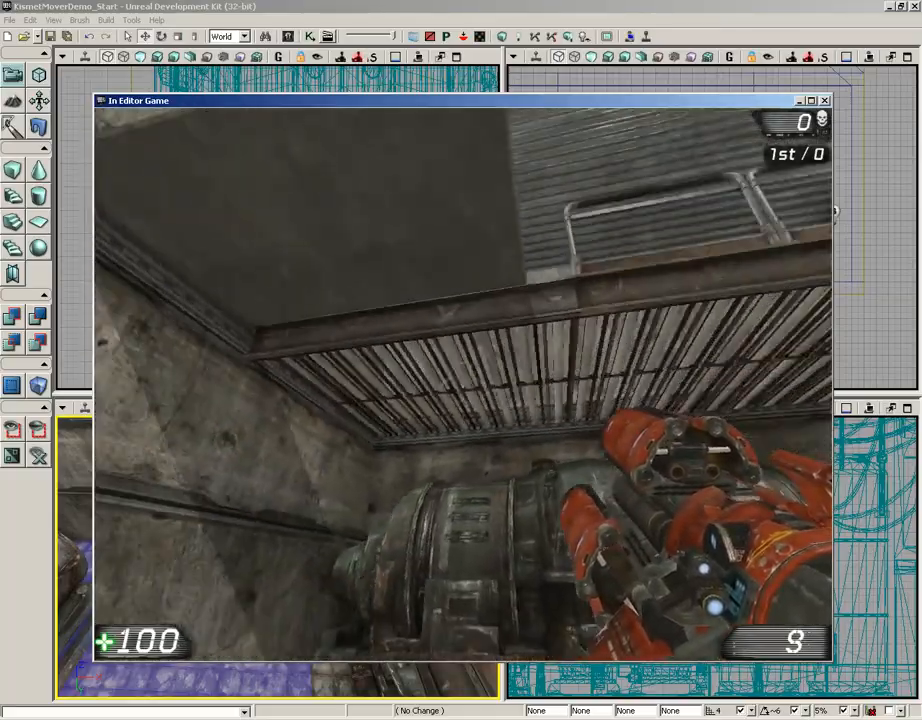
key("s")
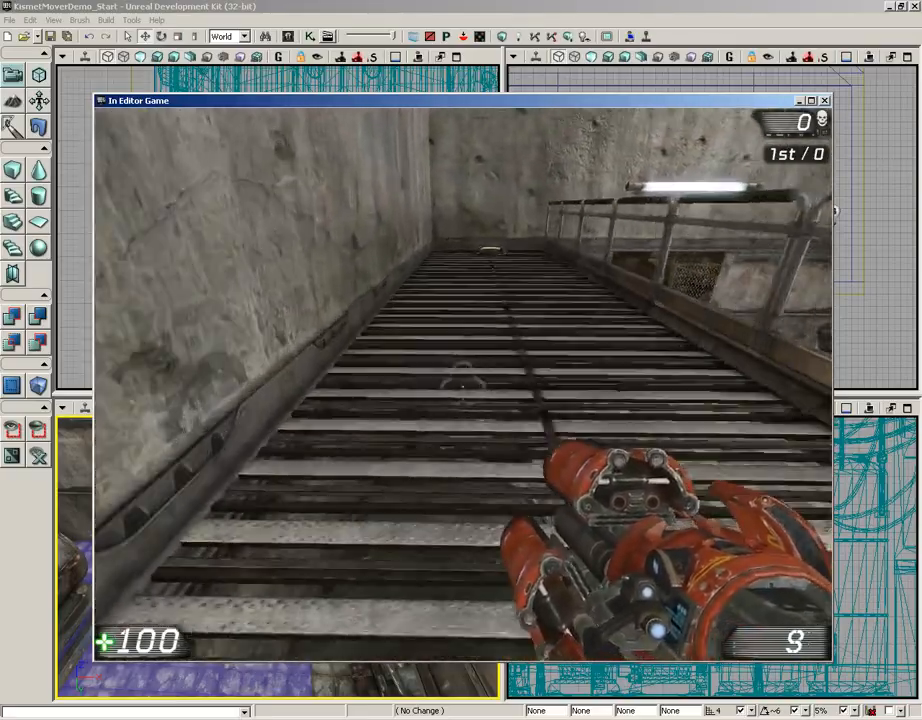
key("w")
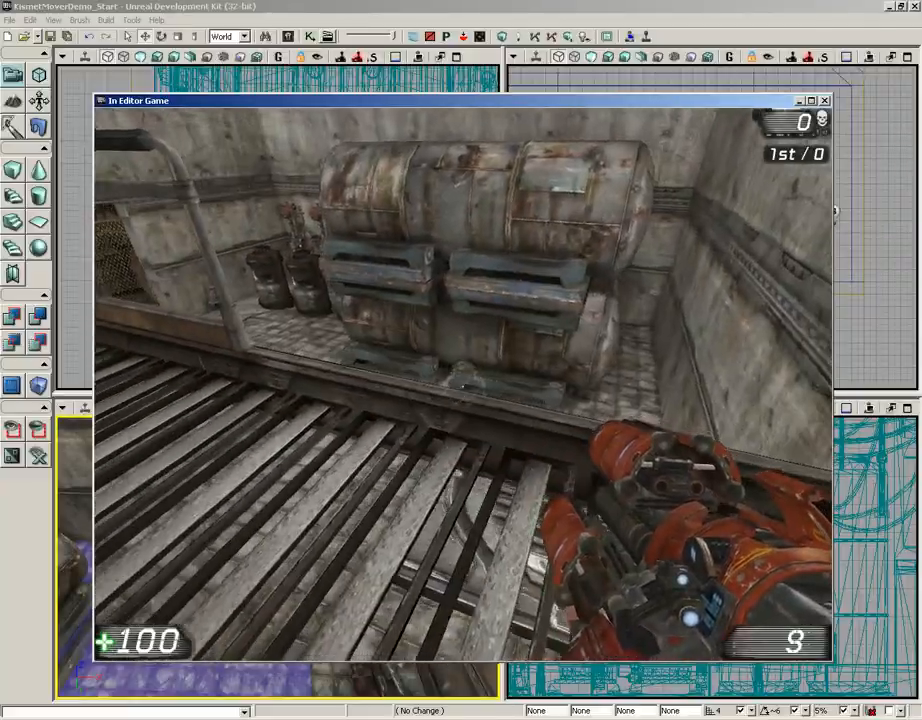
key("w")
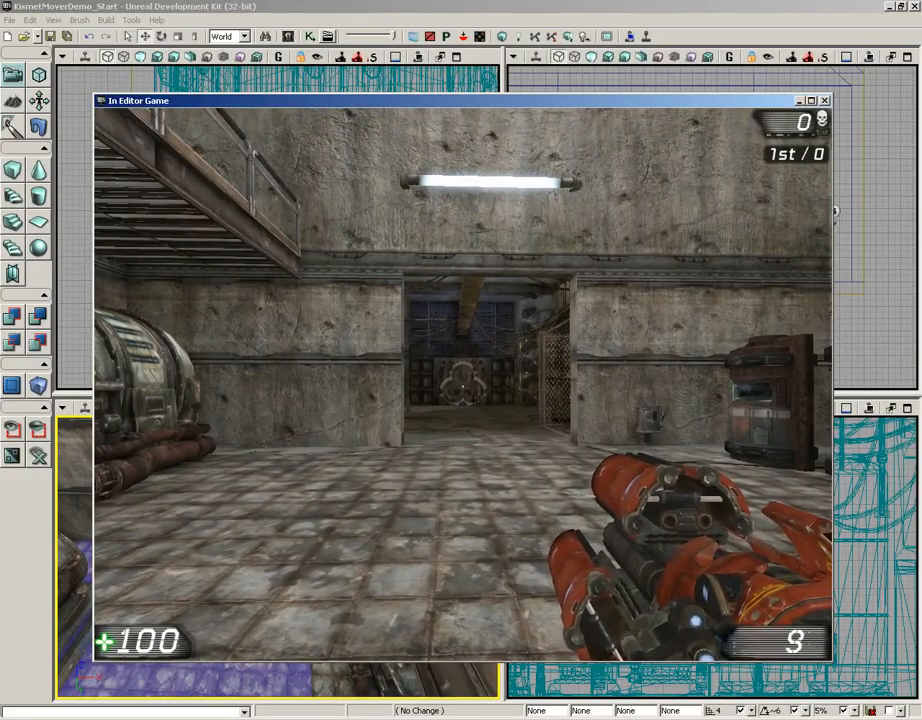
key("Escape")
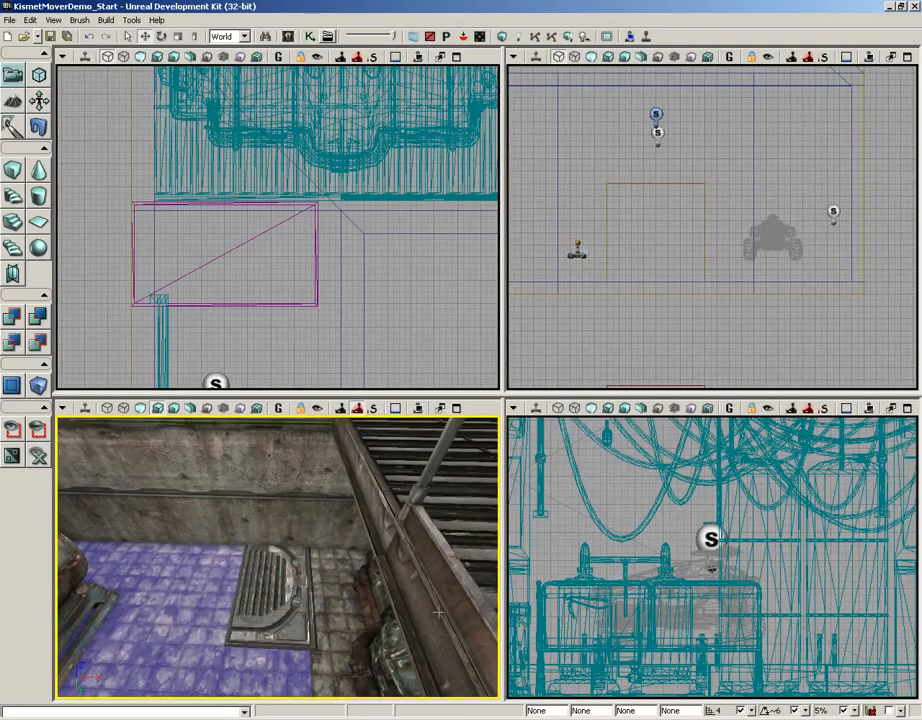